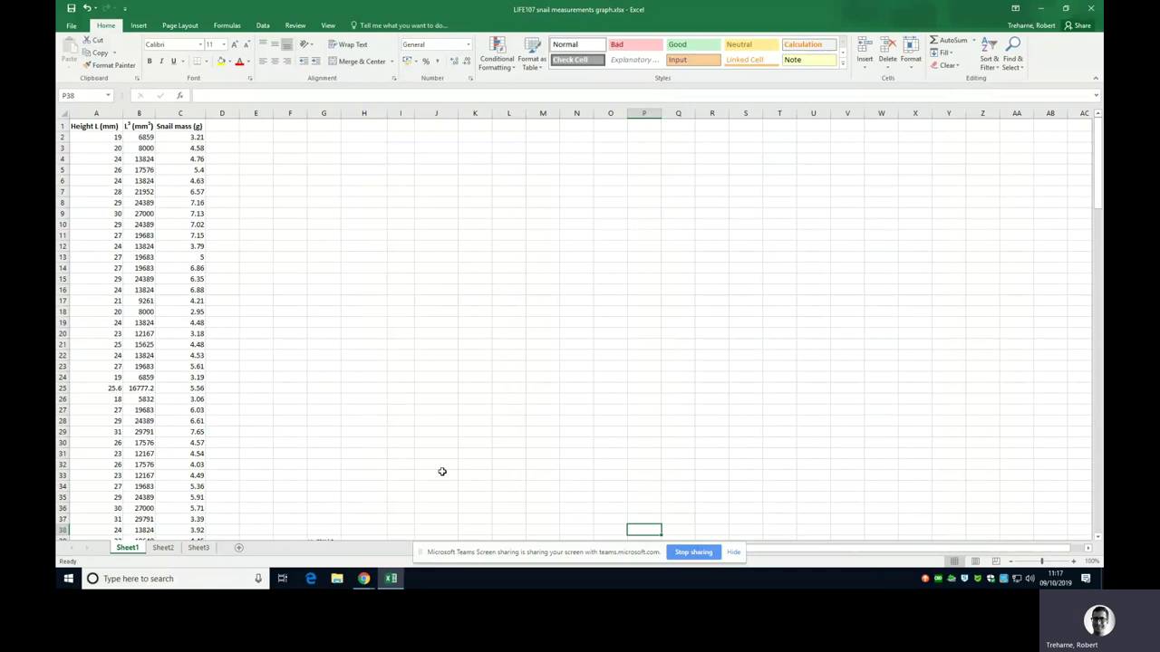
- Examine the height, L³ and snail mass columns and the formula behind the first L³ value
click(363, 580)
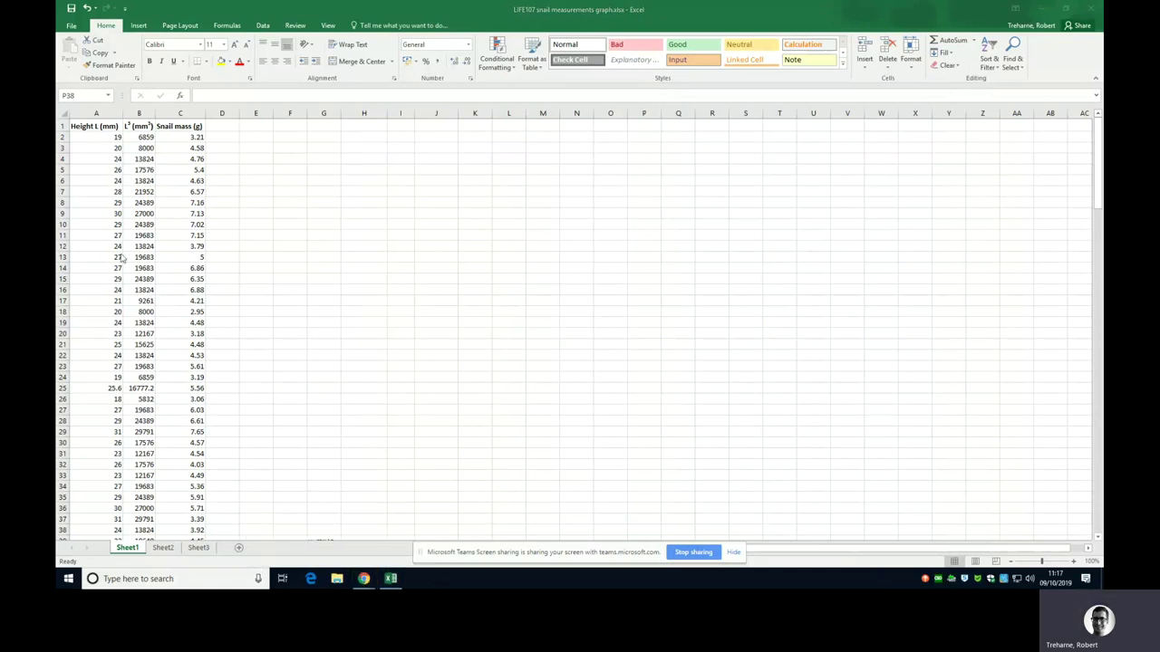
click(97, 139)
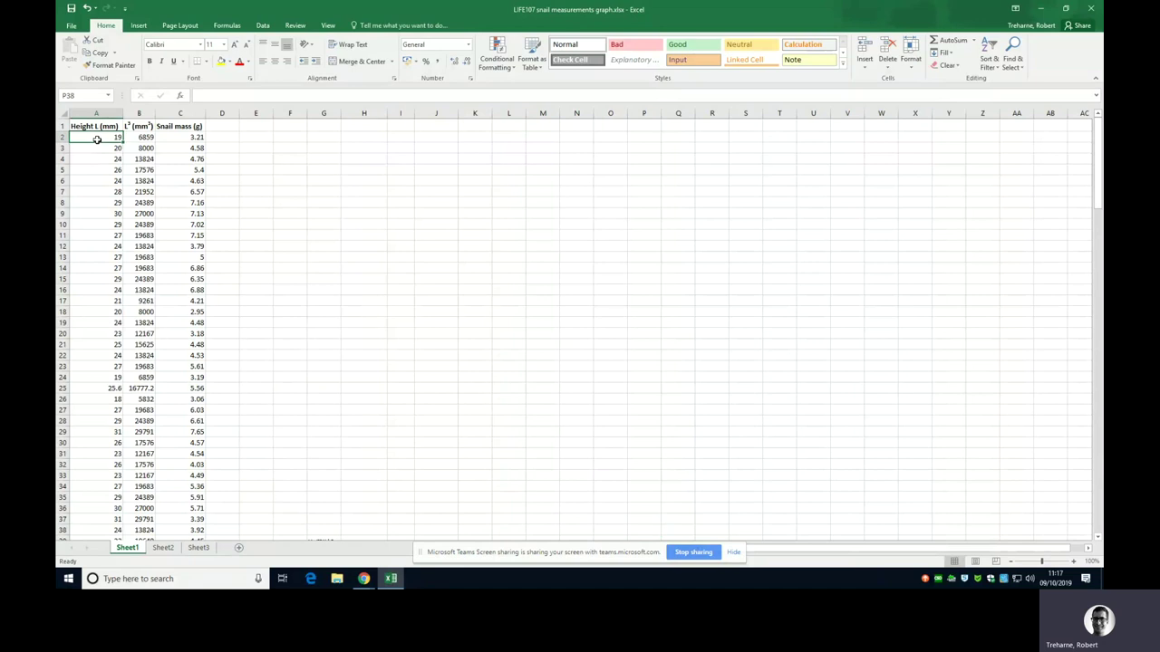
click(194, 138)
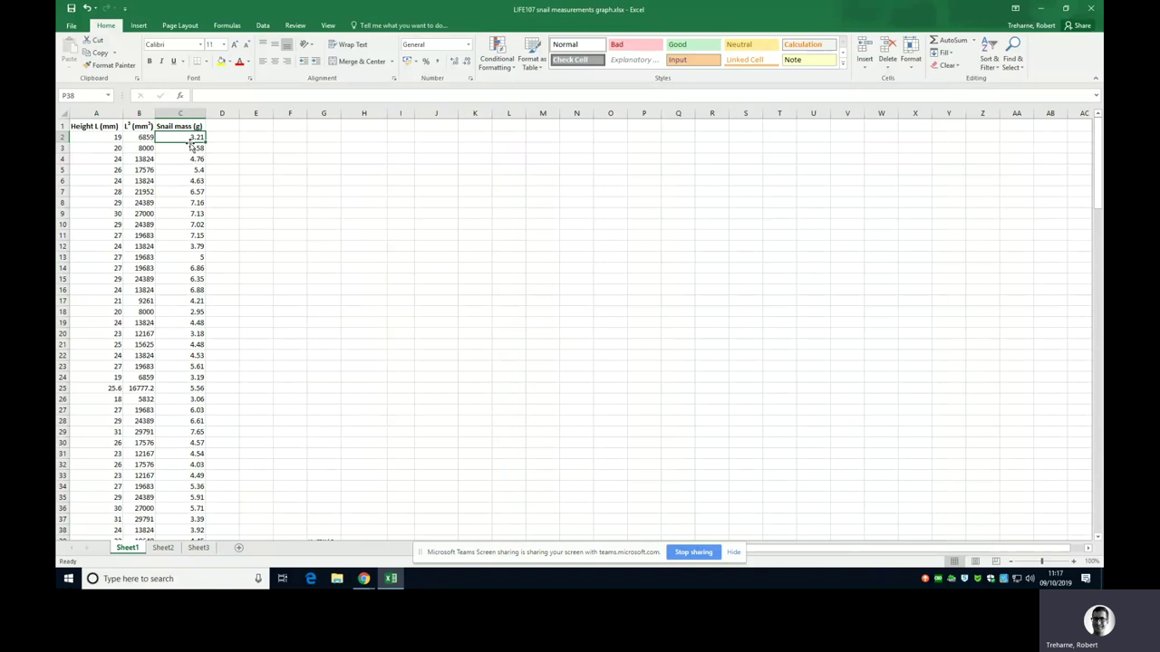
click(140, 138)
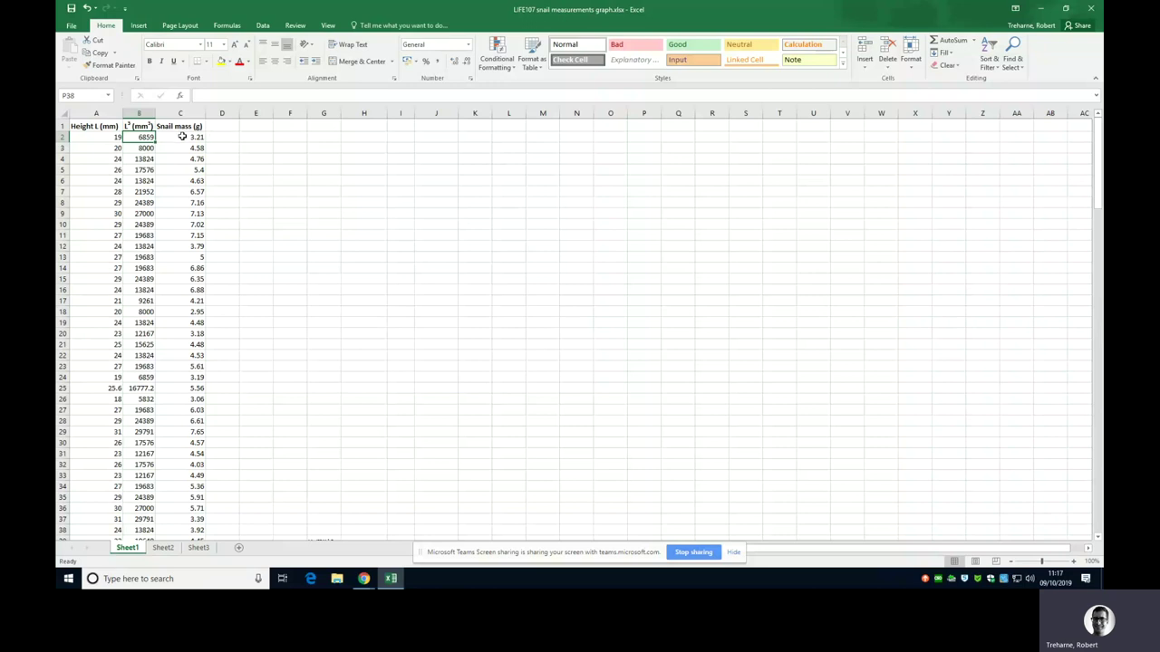
click(182, 136)
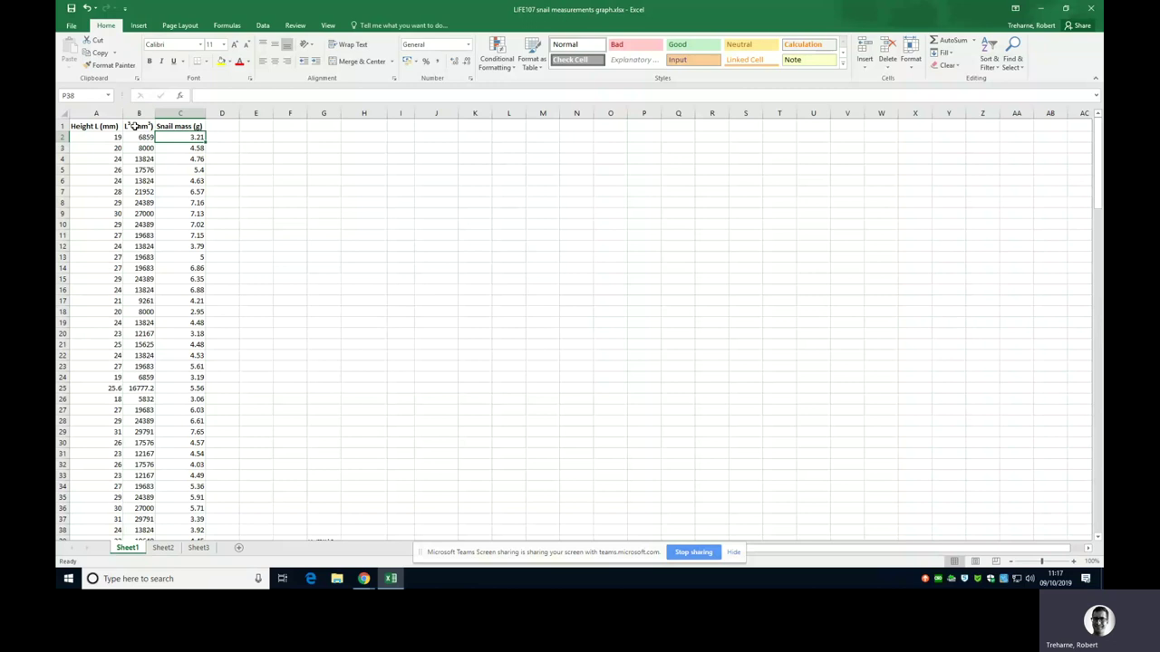
shift+click(132, 137)
click(133, 137)
click(111, 137)
click(145, 137)
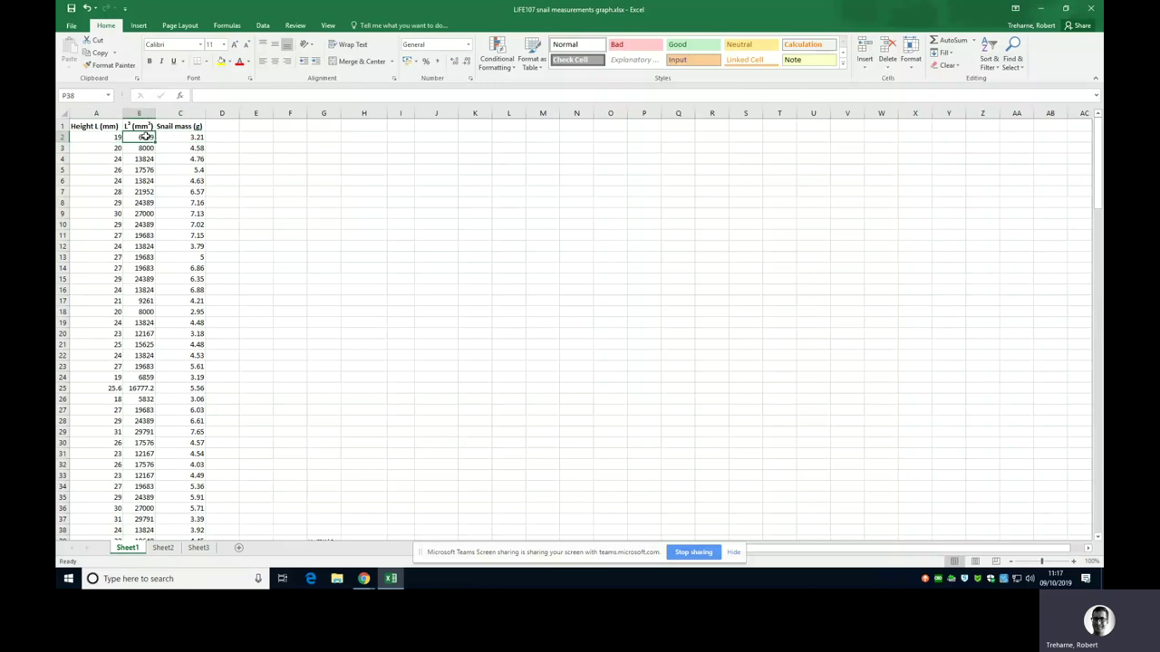
click(217, 97)
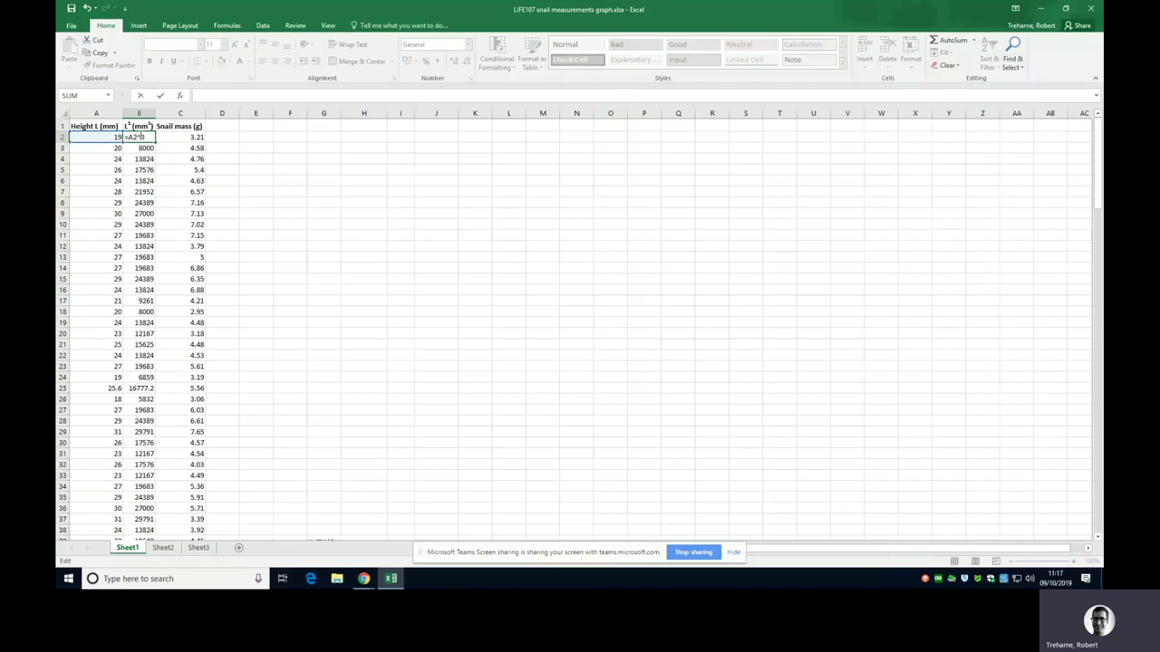
key(Return)
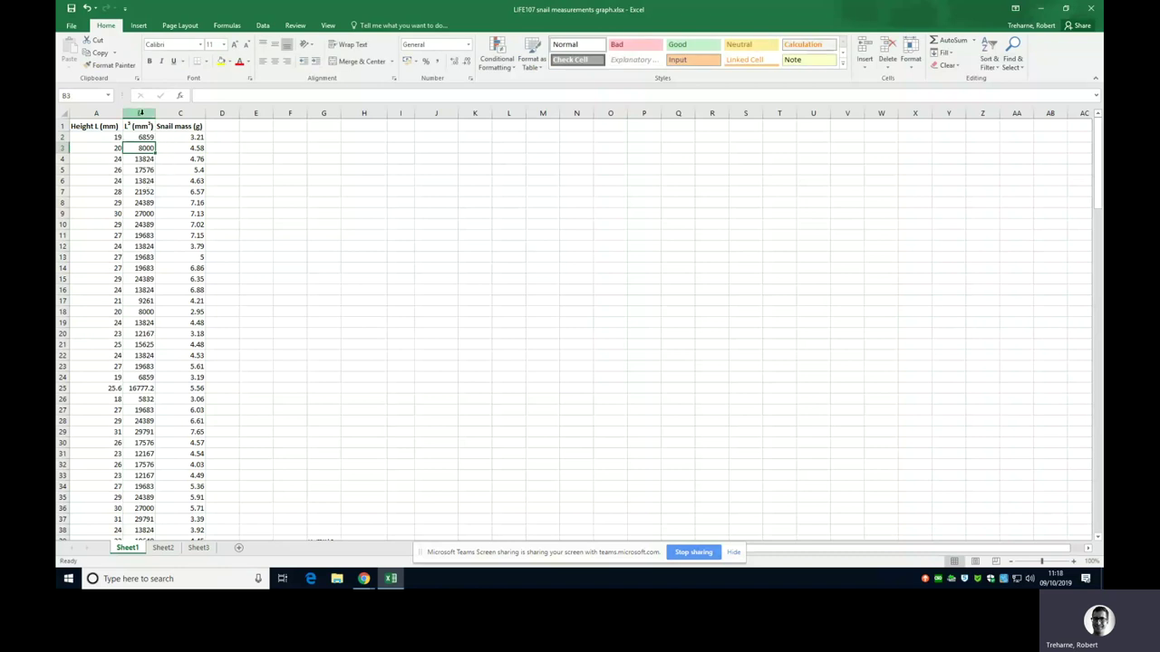
- Insert a markers-only scatter chart from columns B and C and enlarge it to fill the empty area beside the data
drag(141, 112, 181, 112)
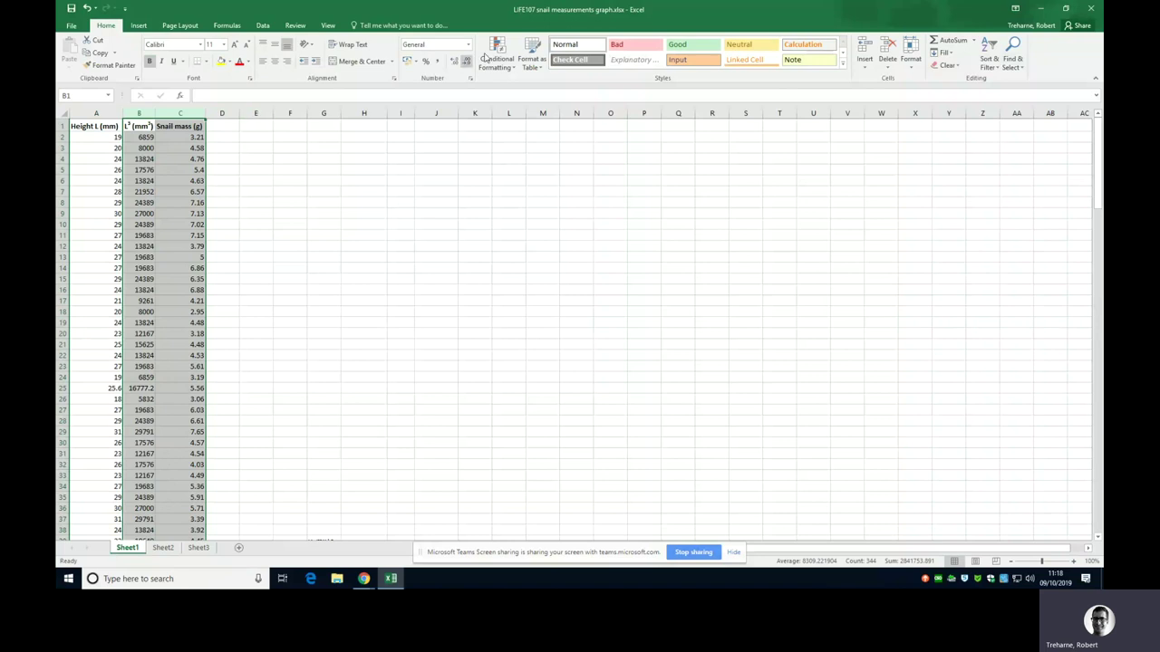
click(137, 24)
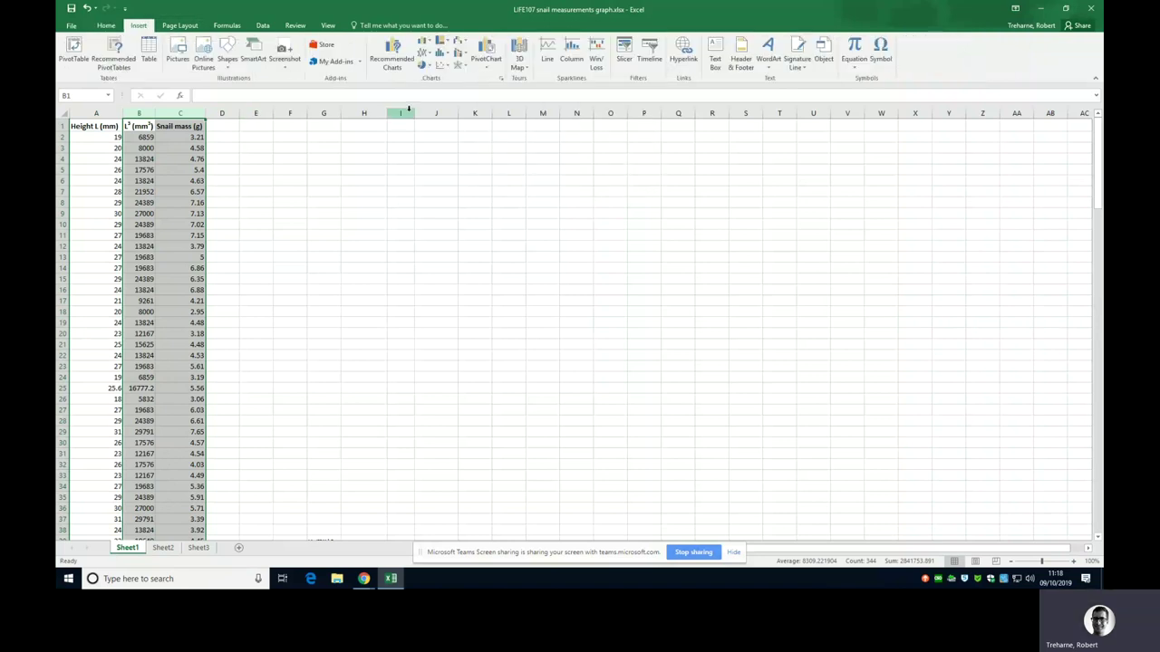
click(442, 69)
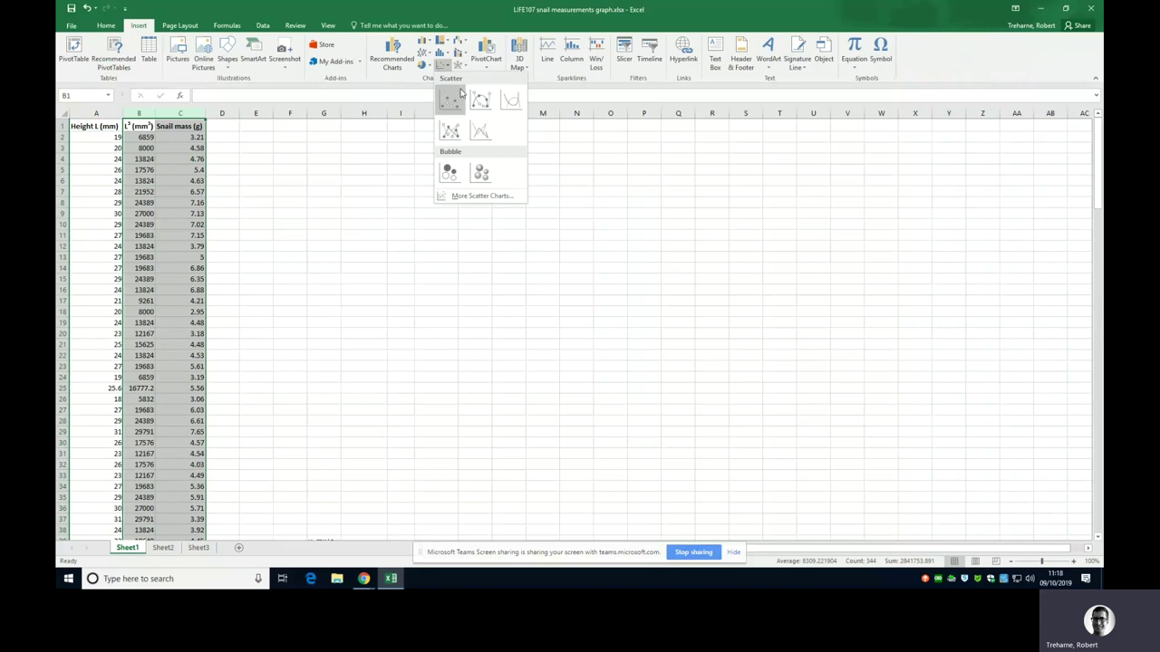
click(447, 96)
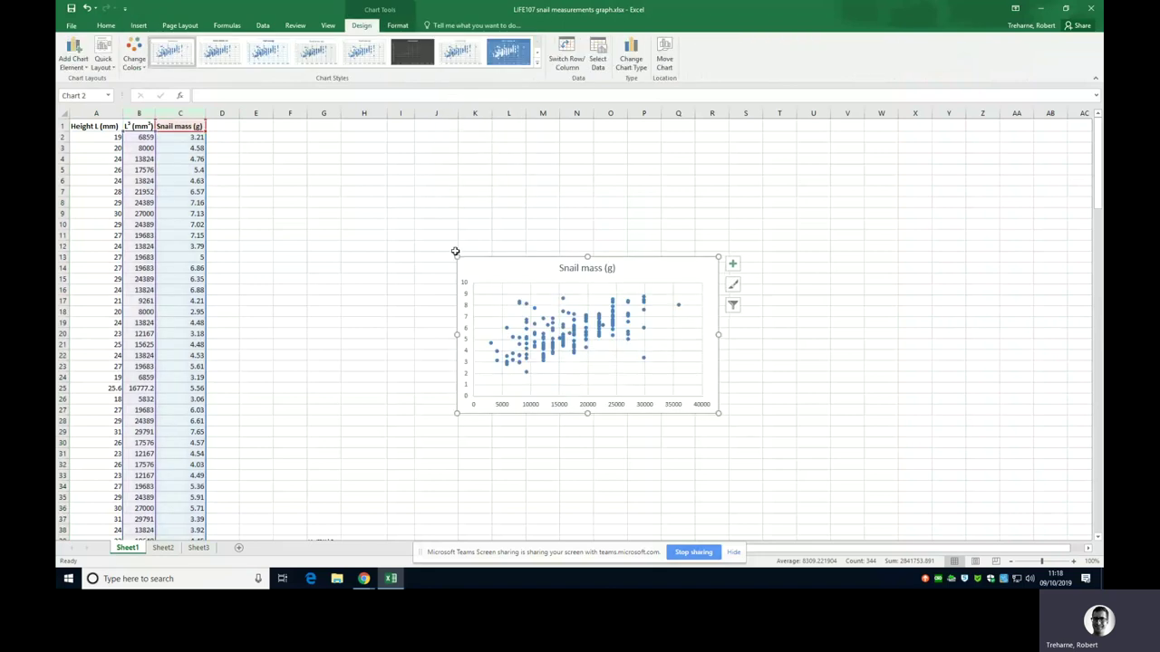
drag(455, 251, 233, 148)
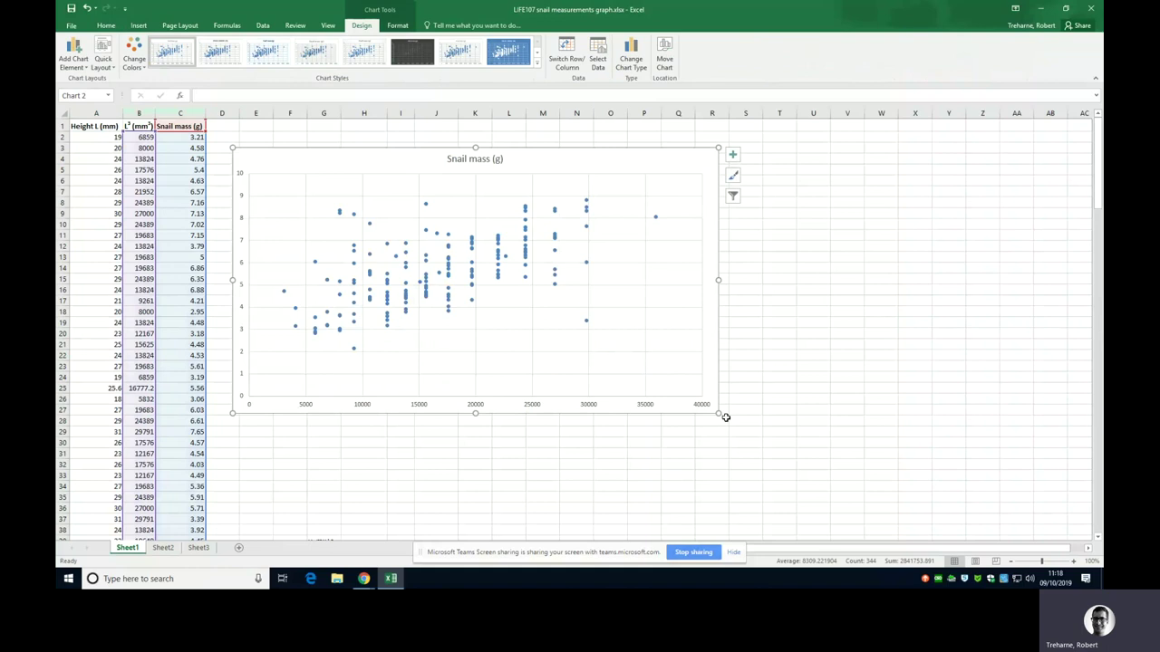
drag(725, 417, 971, 496)
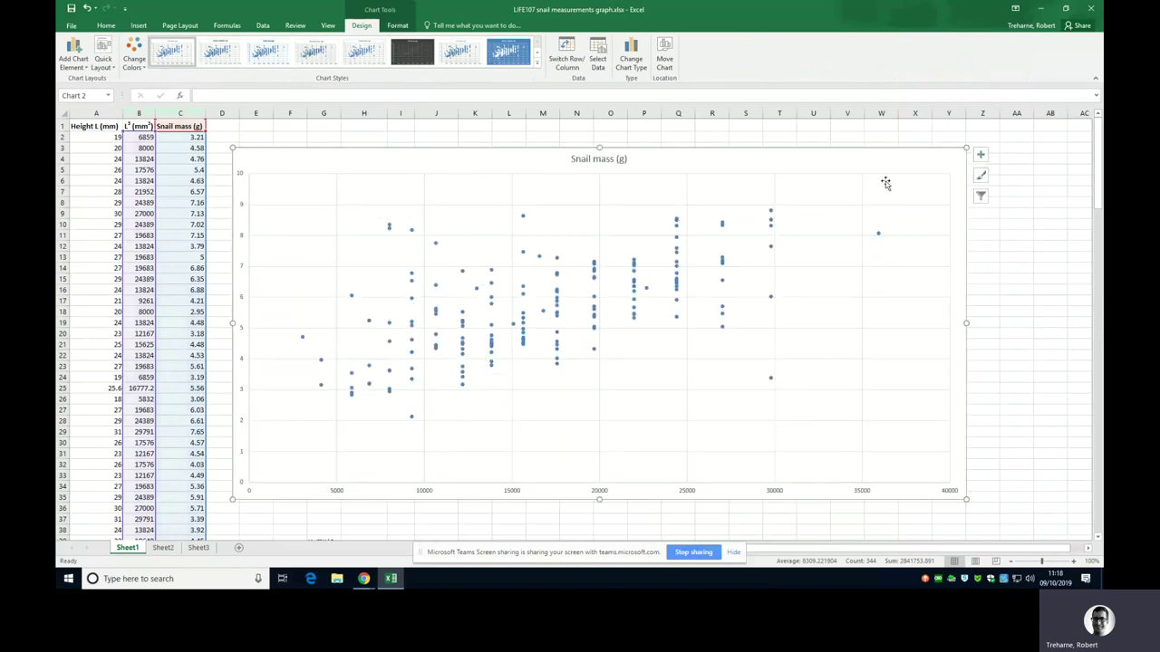
- Add axis titles to the scatter chart and set the horizontal axis title to "L^3 (mm^3)"
click(980, 155)
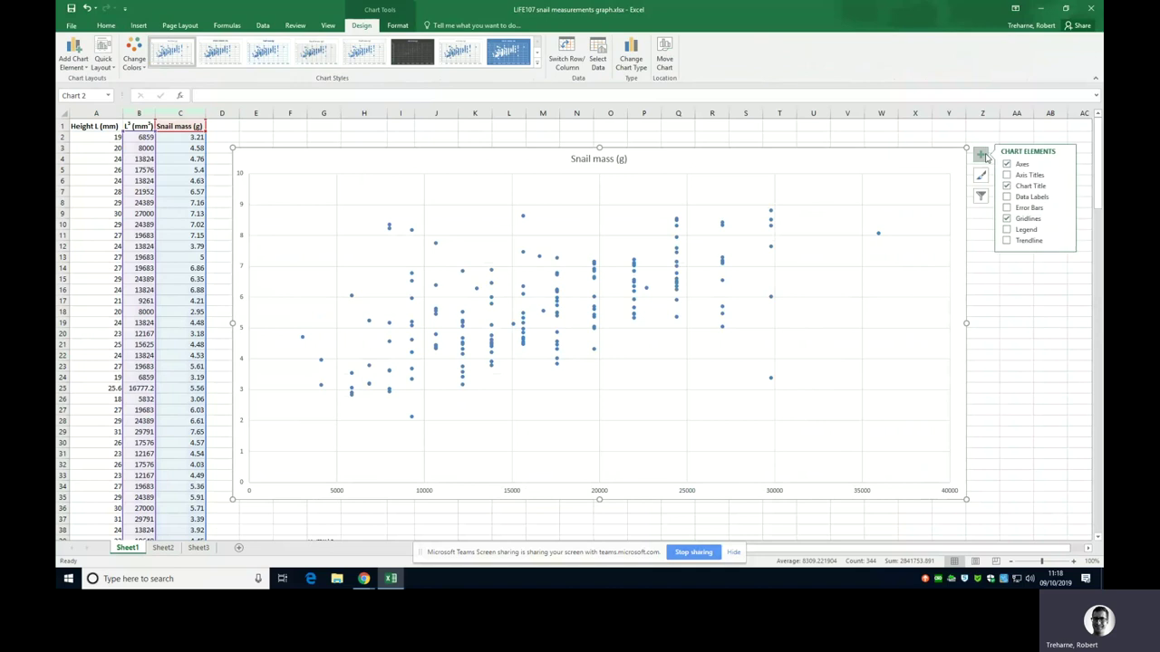
click(1008, 175)
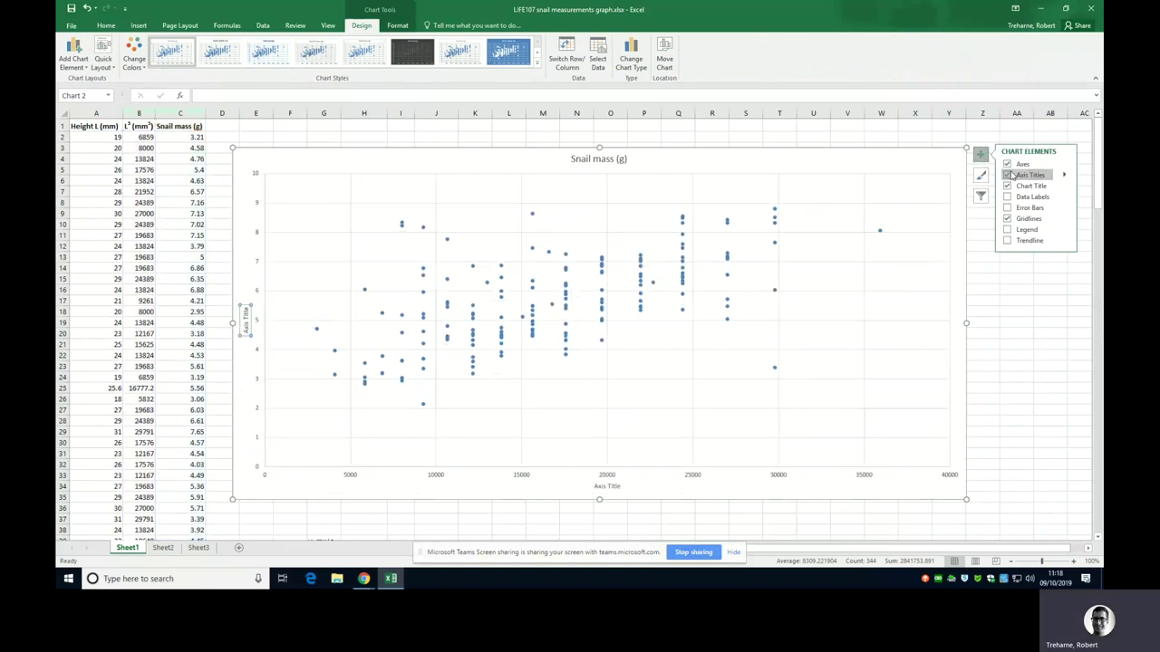
click(616, 490)
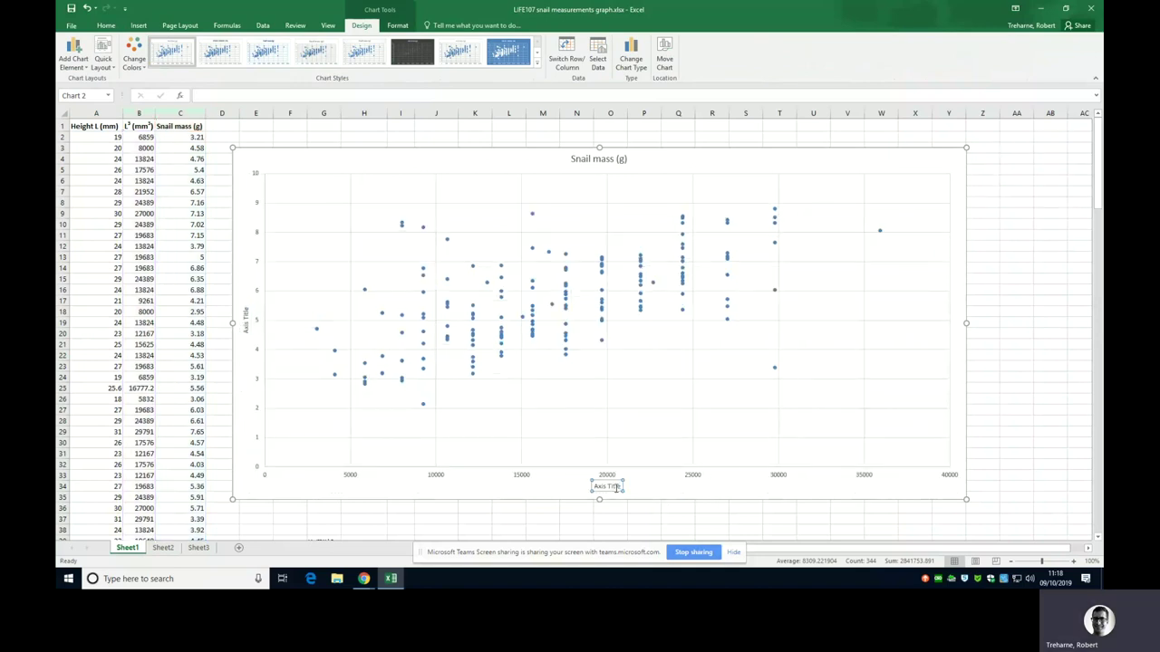
double_click(616, 489)
key(BackSpace)
text(L^3 (mm^3)3)
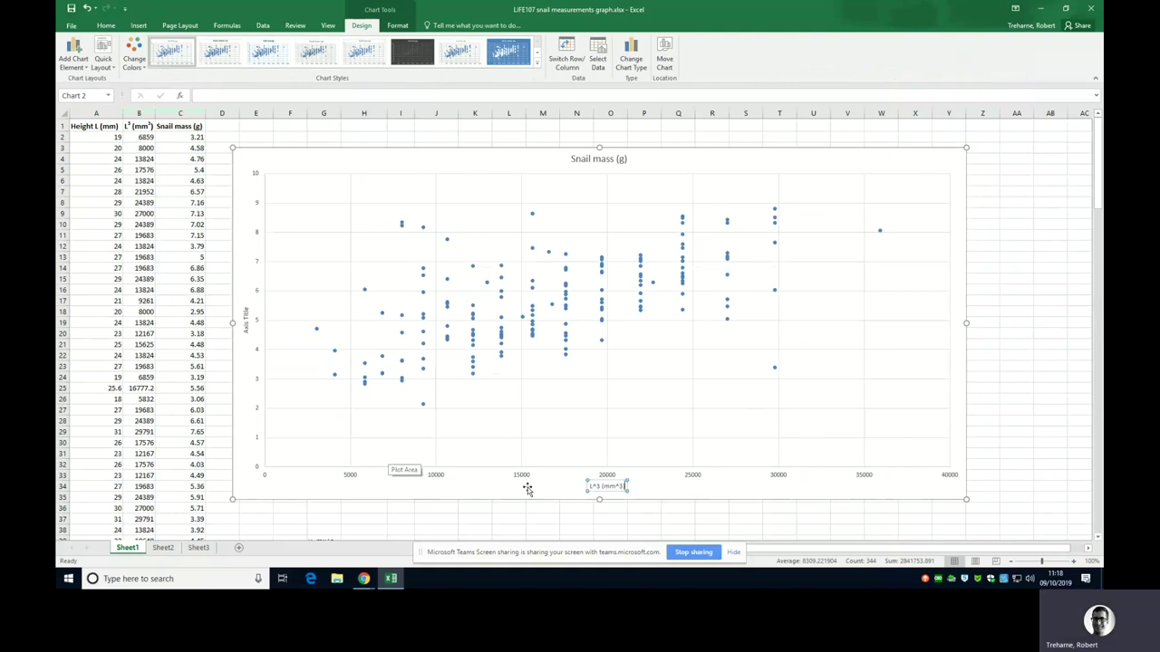
- Set the horizontal axis title's font size to 24
key(ctrl+a)
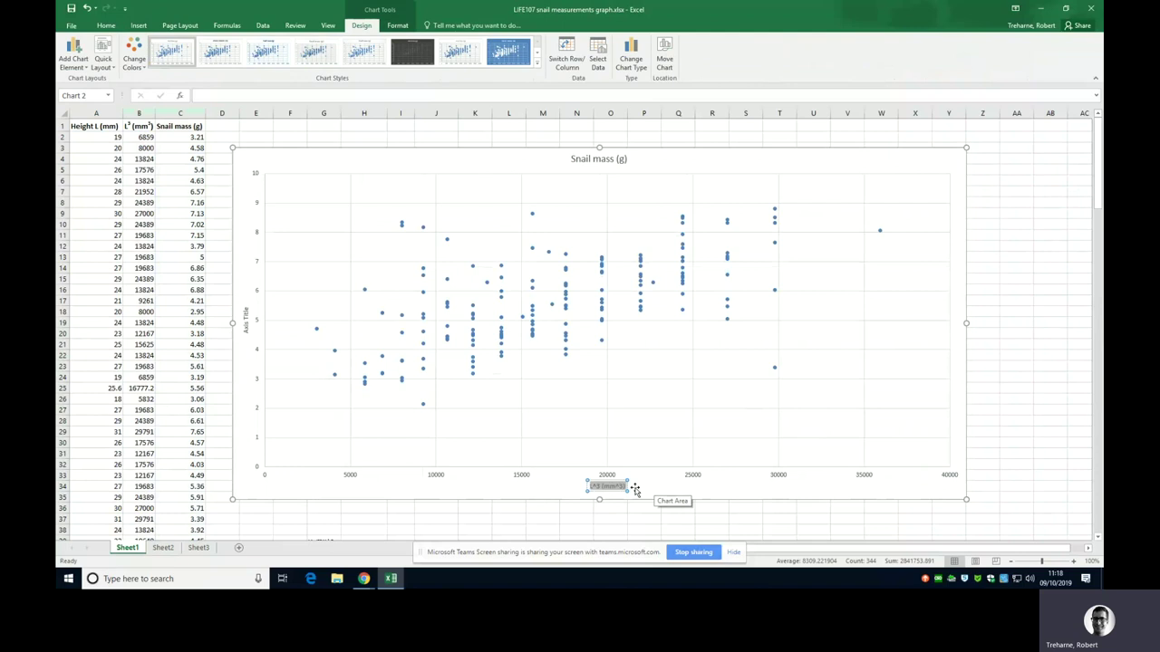
click(106, 25)
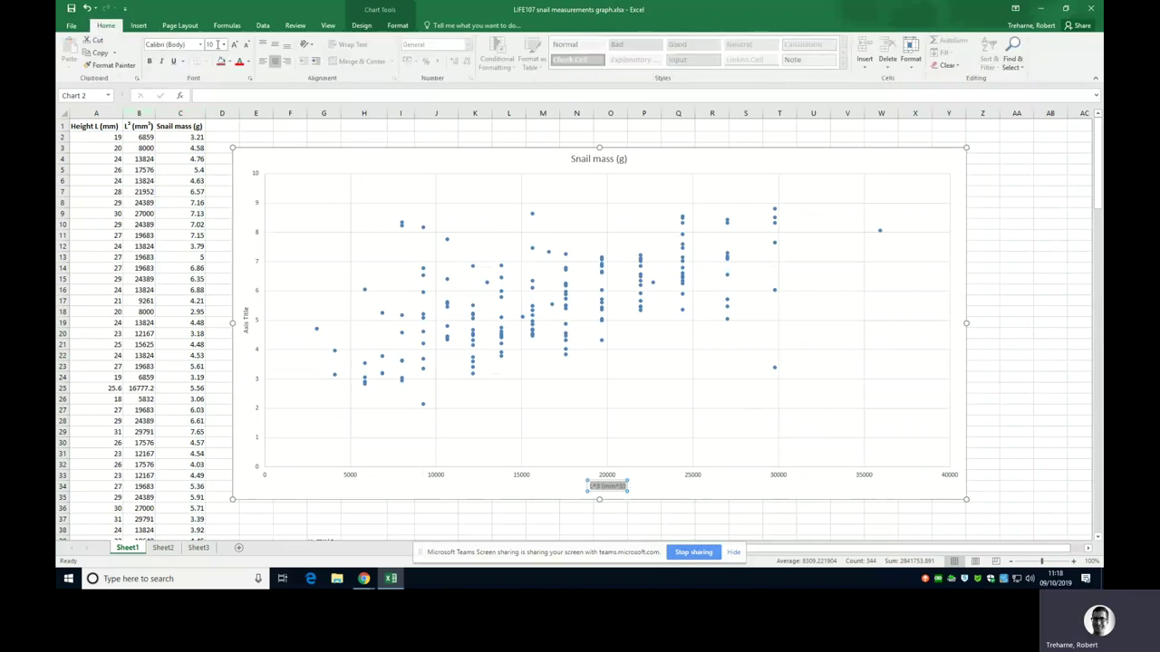
click(224, 44)
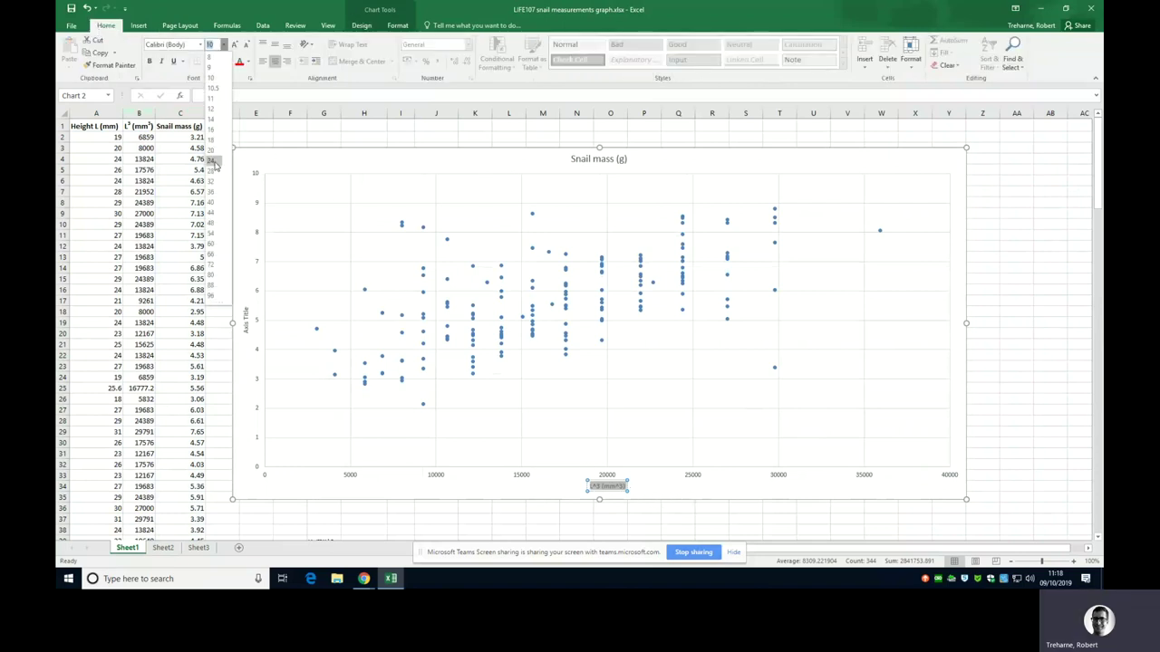
click(216, 165)
- Set the vertical axis title to "Mass (g)" with a font size of 24
double_click(244, 319)
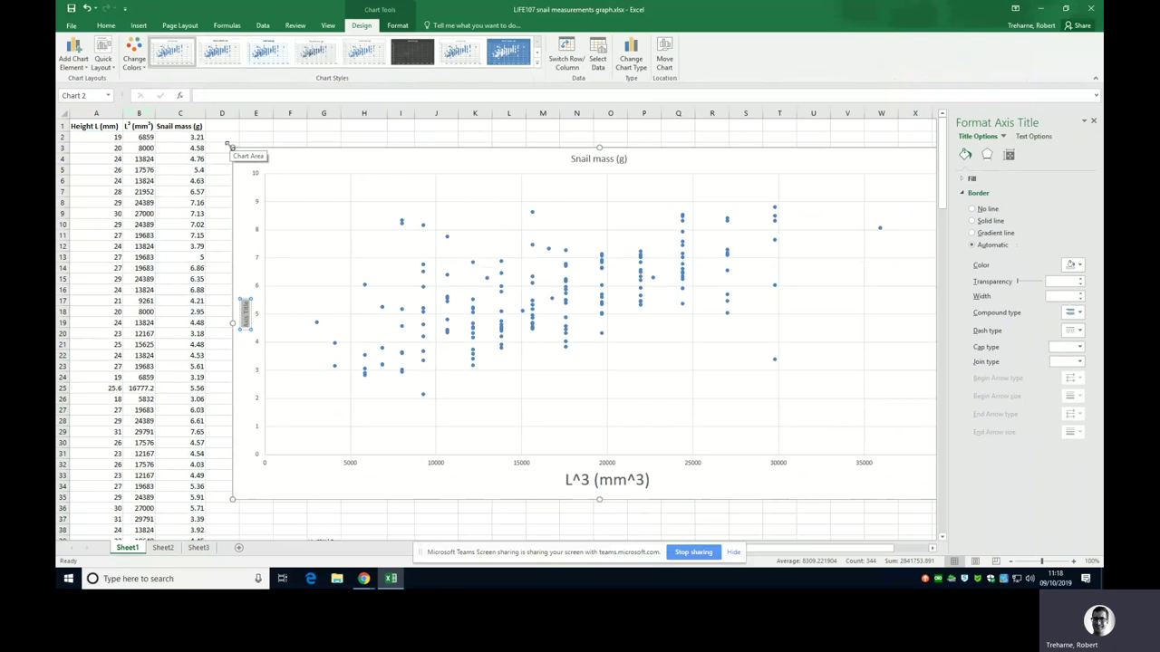
text(M)
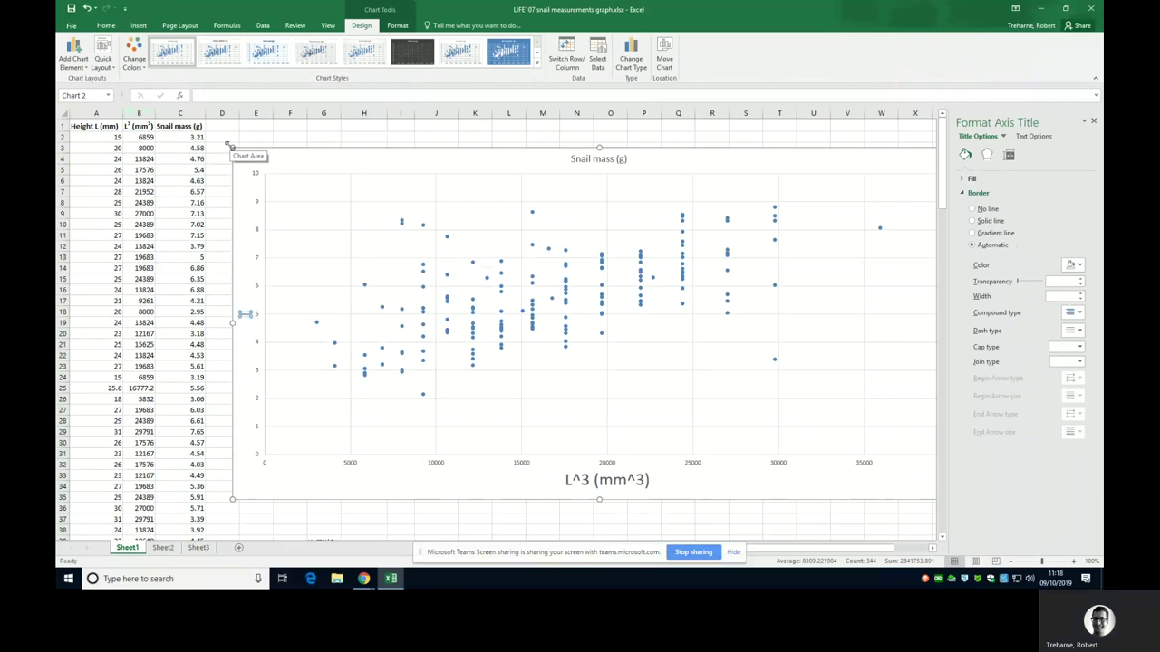
text(ass (g))
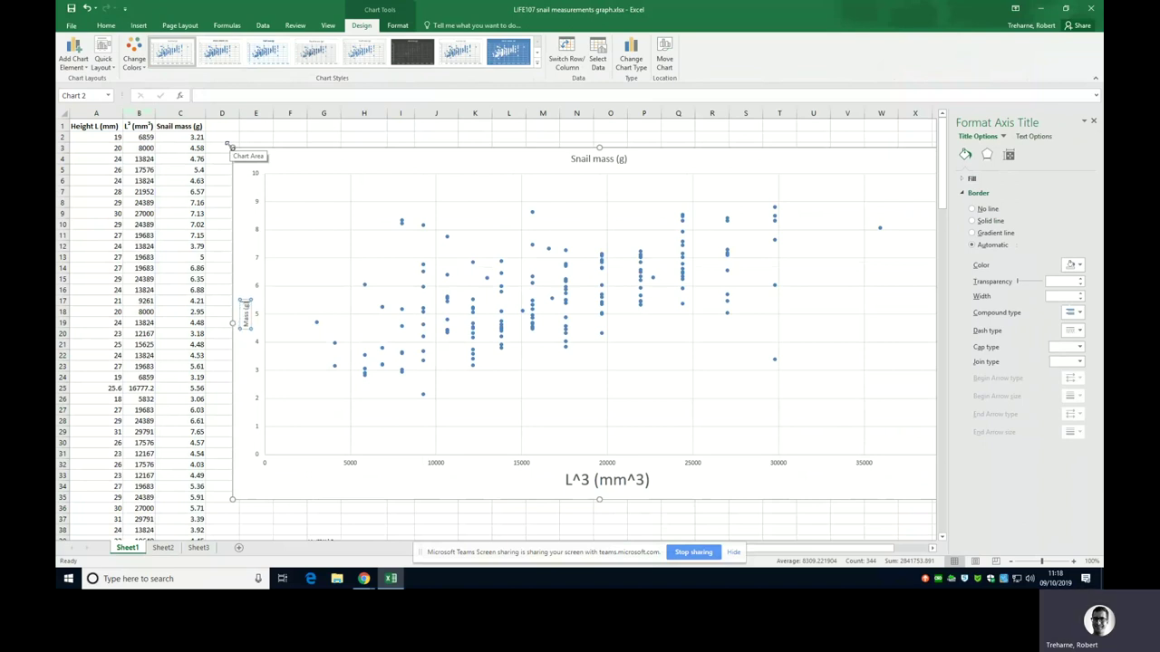
click(105, 26)
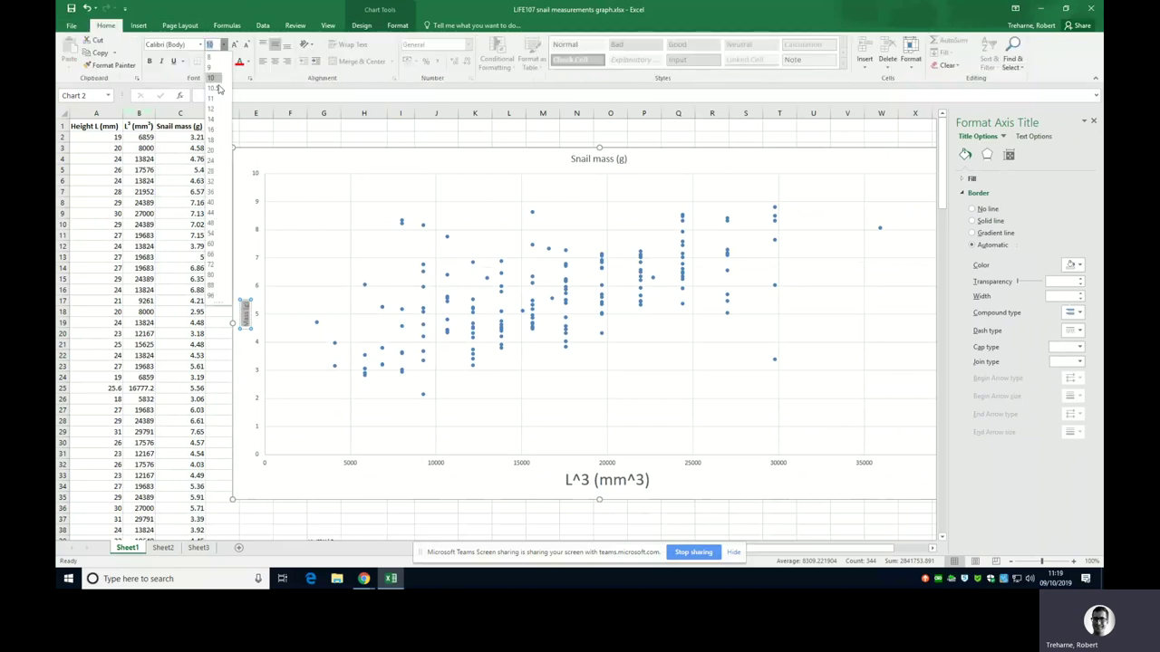
click(211, 170)
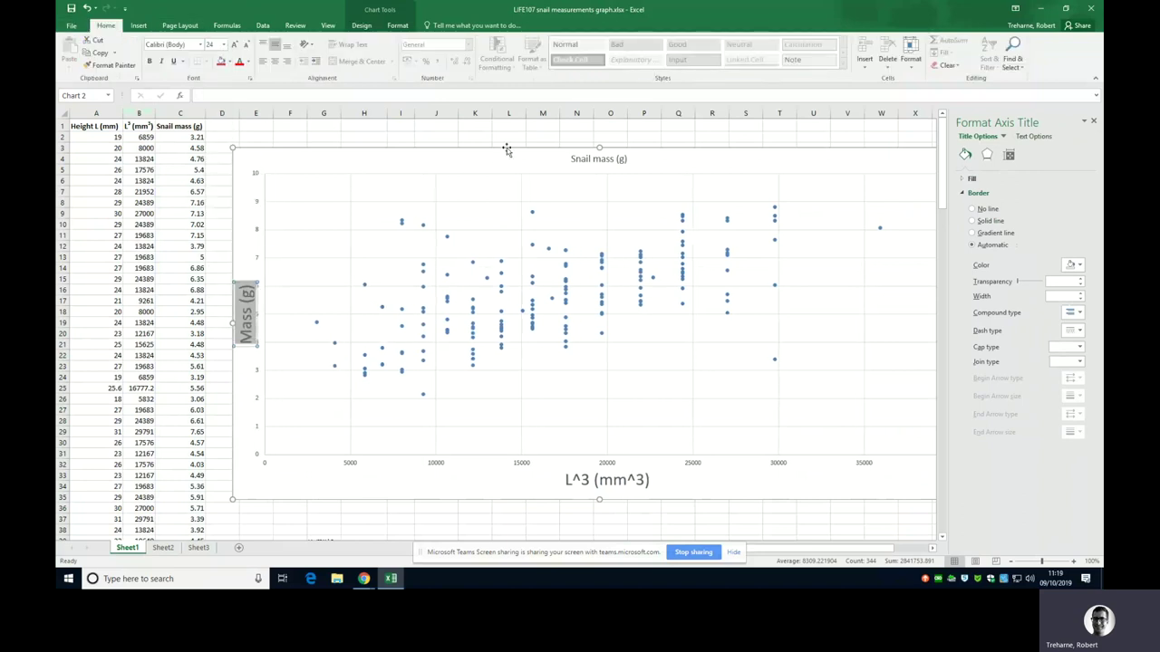
- Replace the chart title with "Relationship between L^3 and mass (in g) of snails."
click(594, 159)
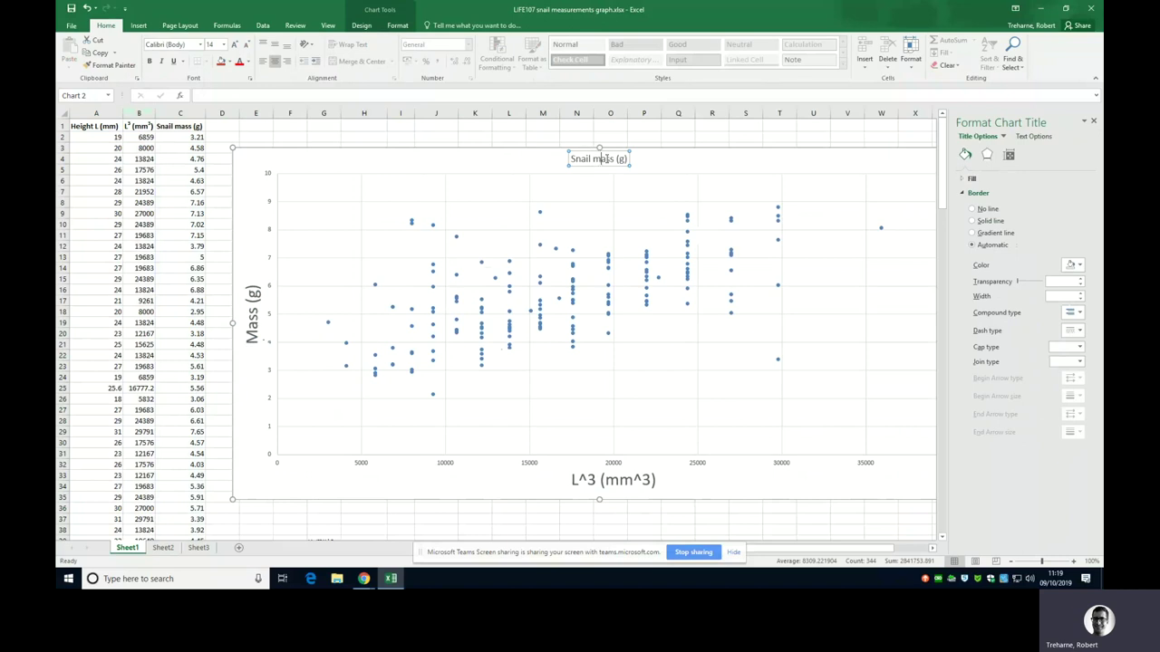
triple_click(606, 159)
text(Relationship between)
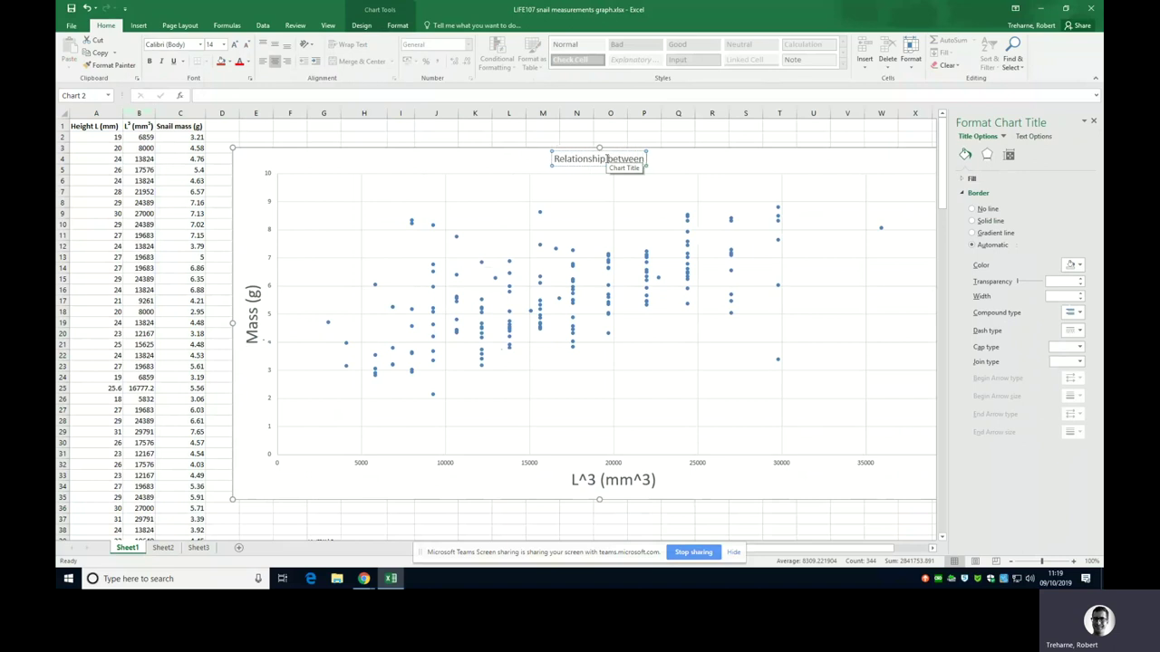
text( L^3 and)
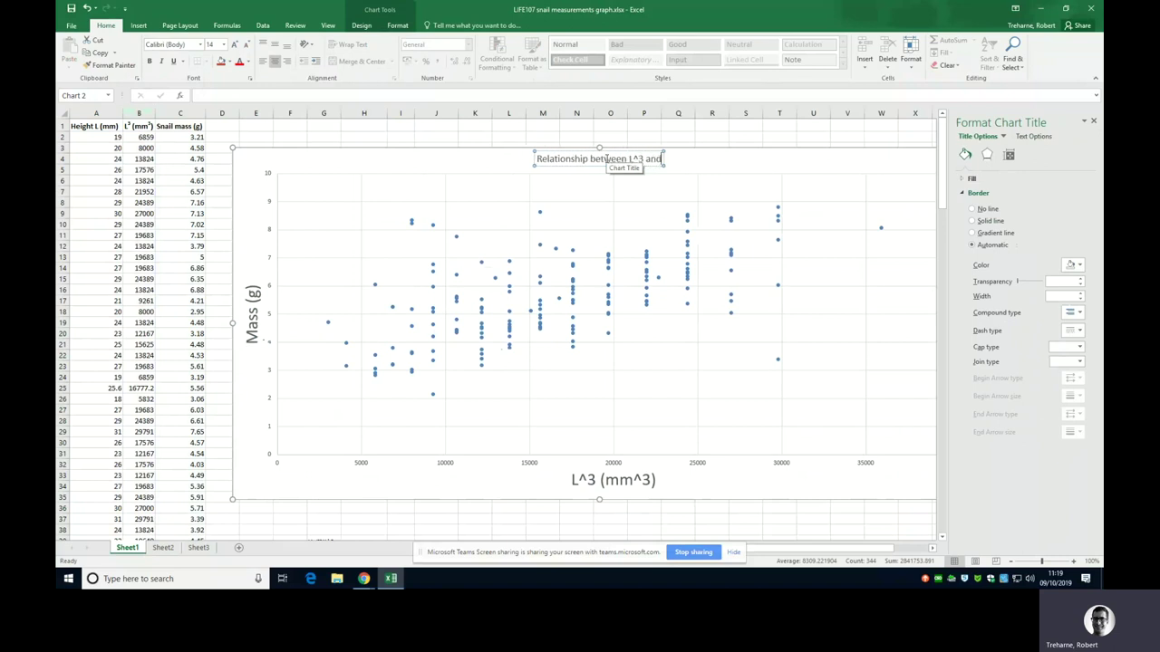
text( mass (IN)
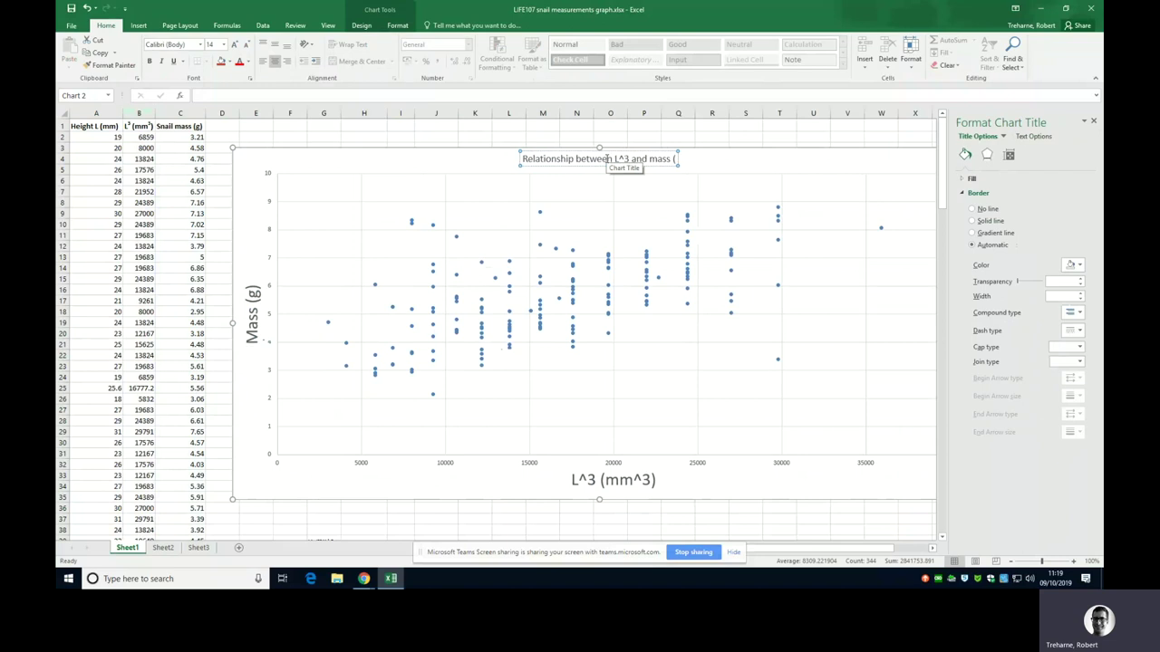
key(BackSpace)
key(BackSpace)
text(in)
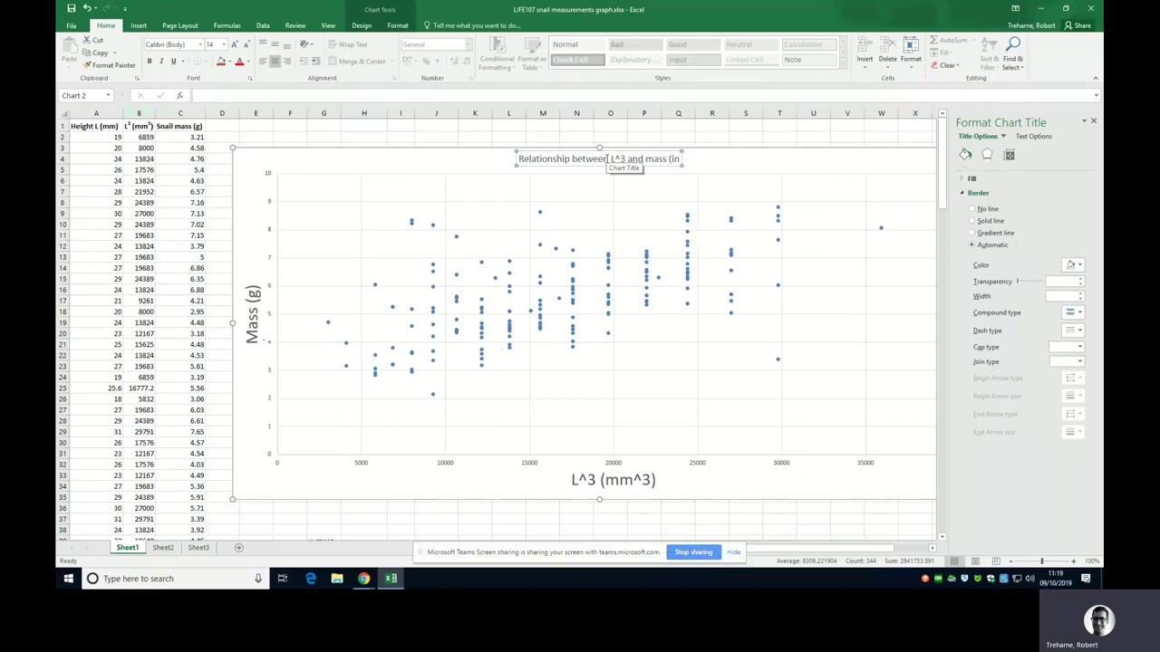
text( g) of)
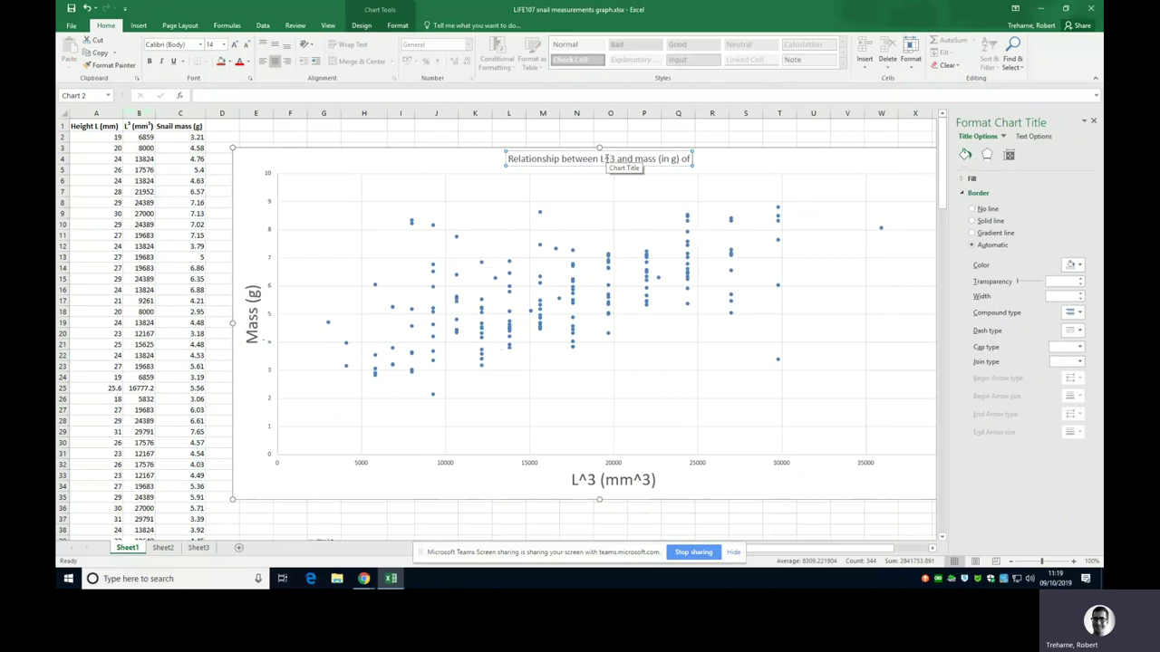
text( snails)
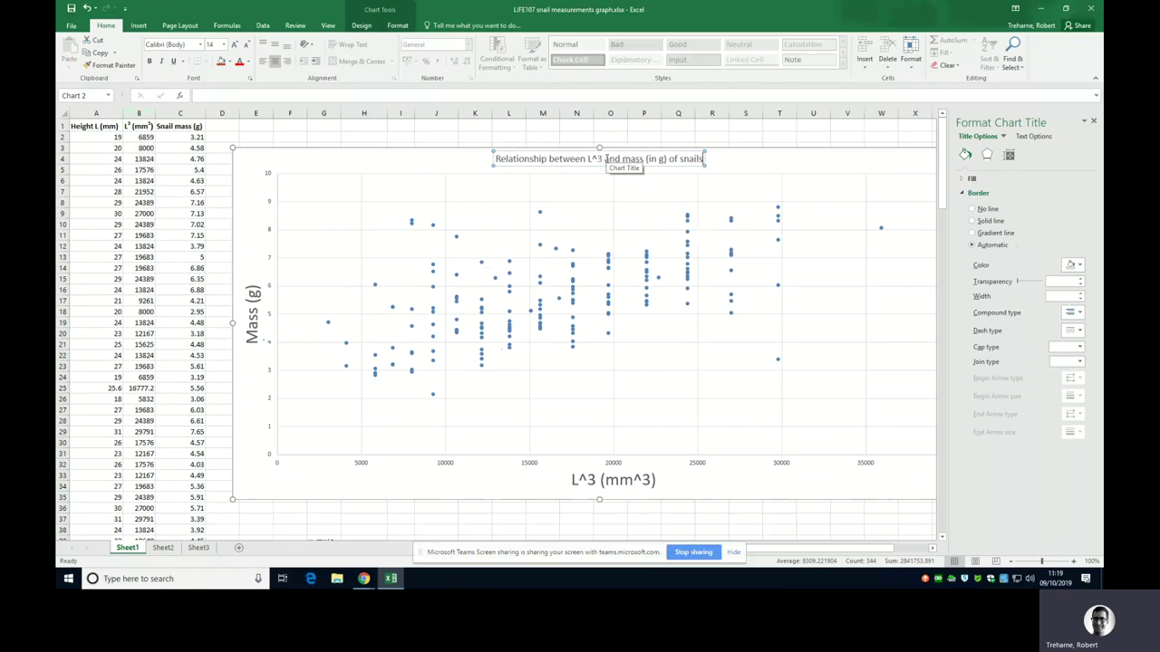
text(.)
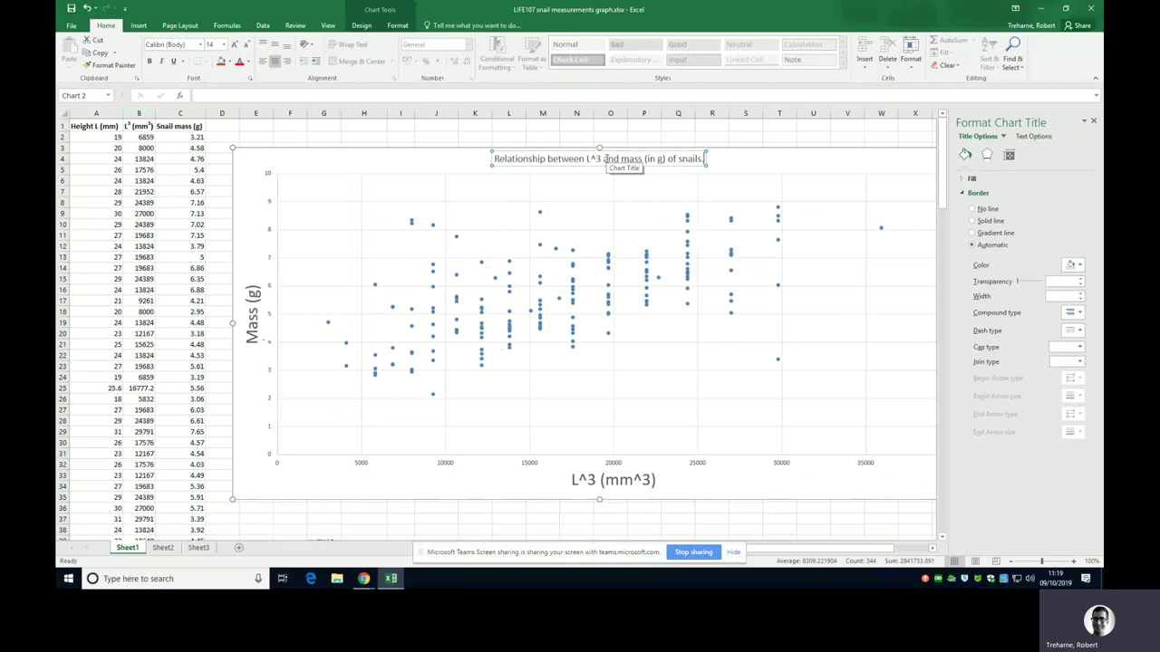
- Set the chart title's font size to 24
triple_click(605, 158)
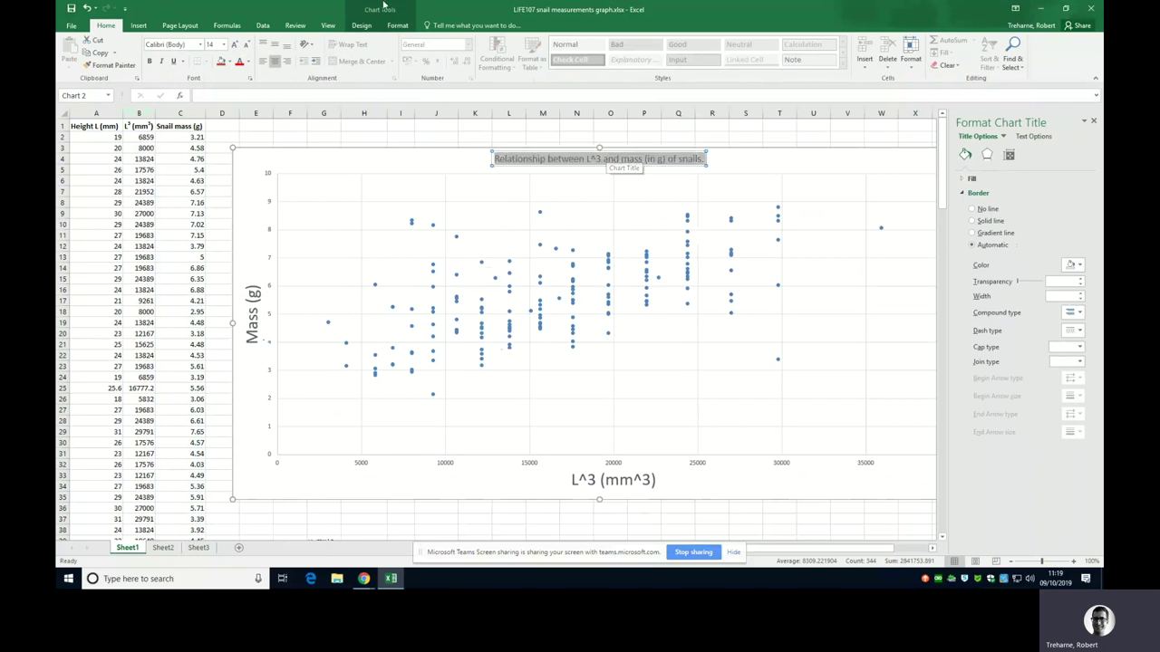
click(225, 45)
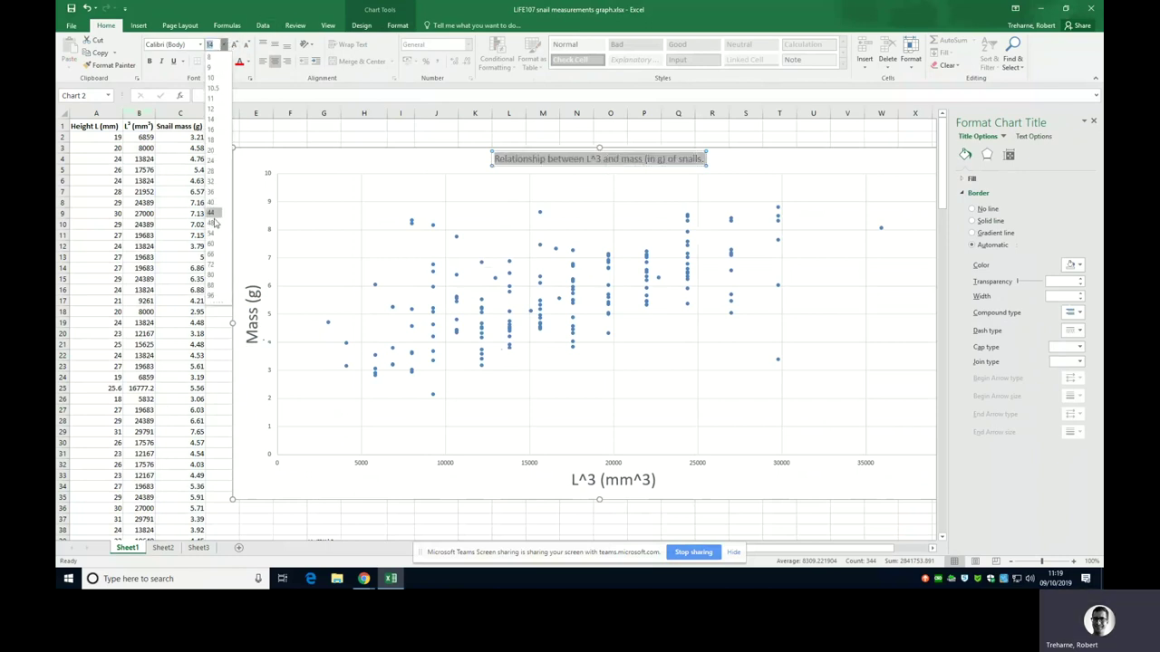
click(222, 164)
click(482, 236)
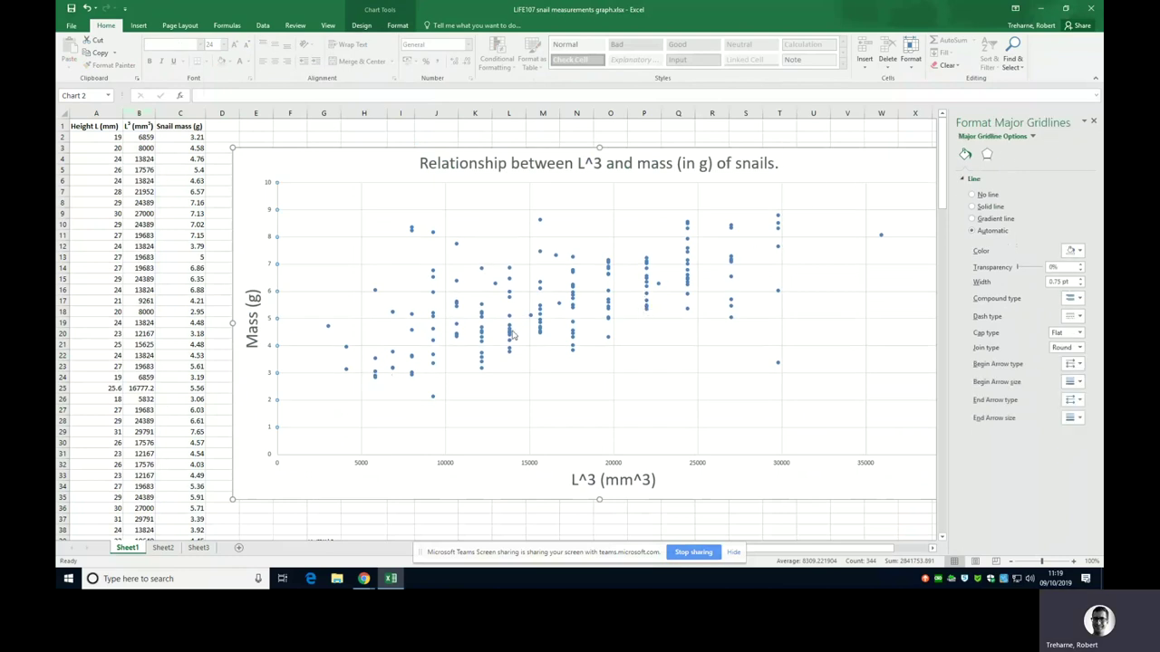
- Close the formatting pane and add a trendline to the scatter chart
click(572, 310)
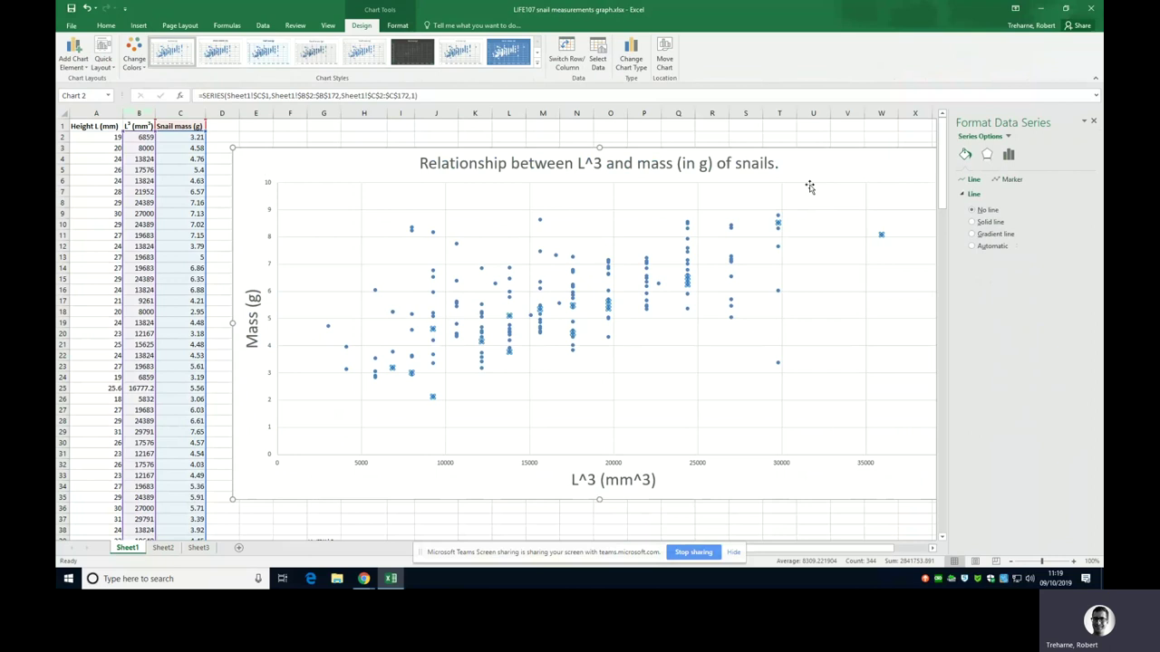
drag(714, 182, 704, 196)
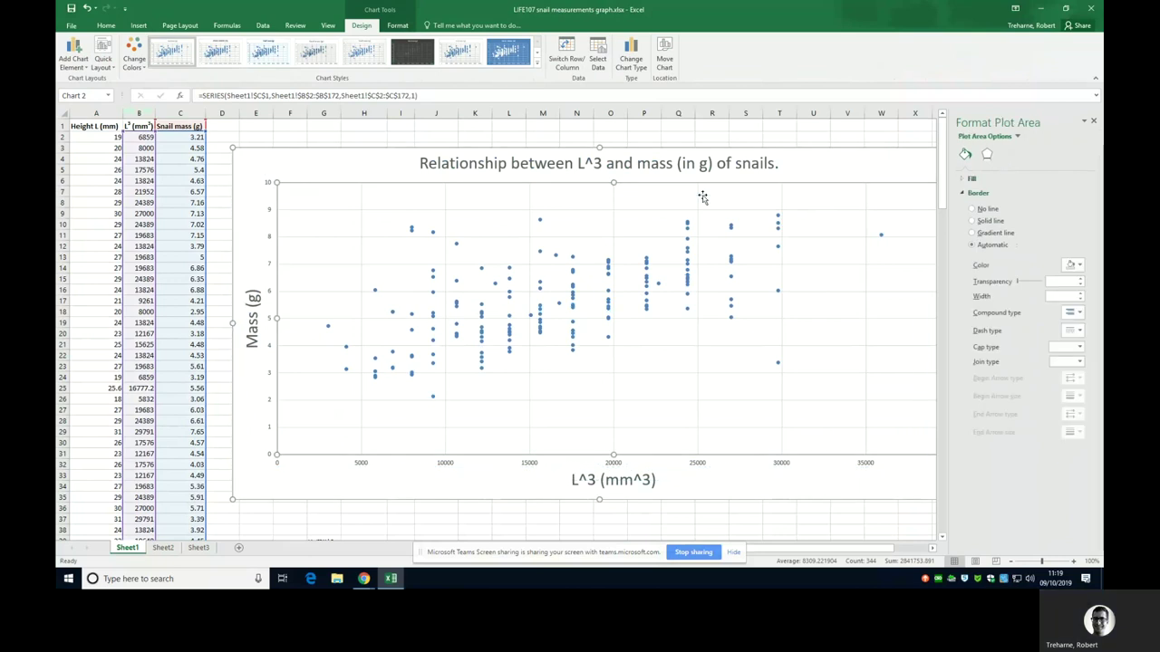
click(1094, 122)
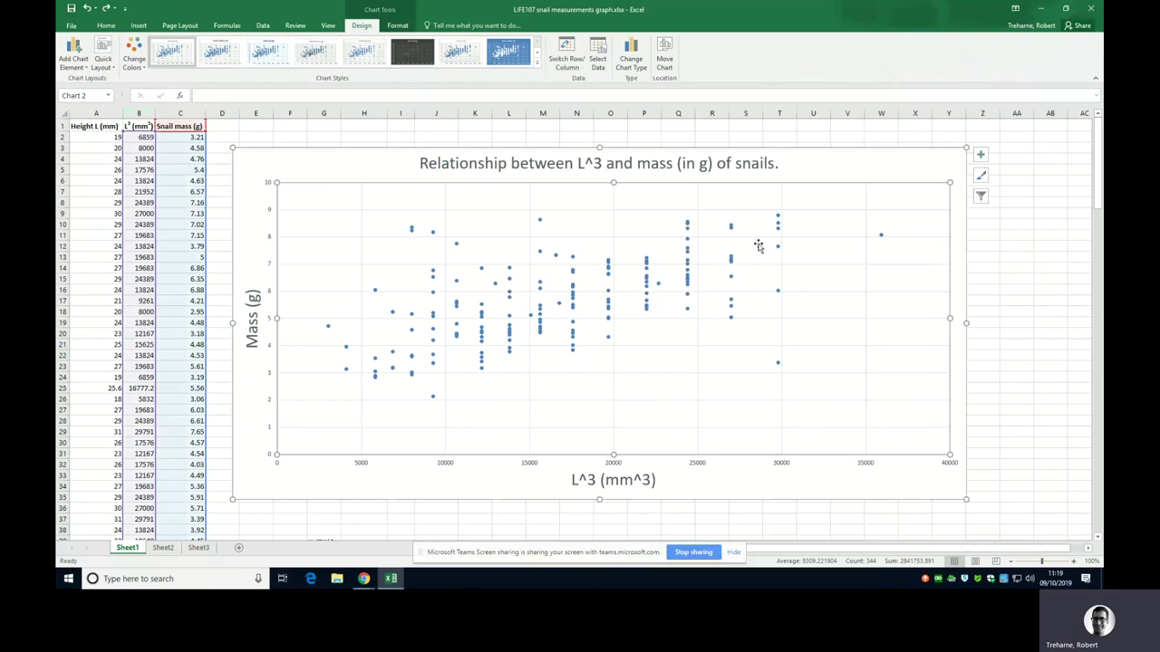
click(980, 156)
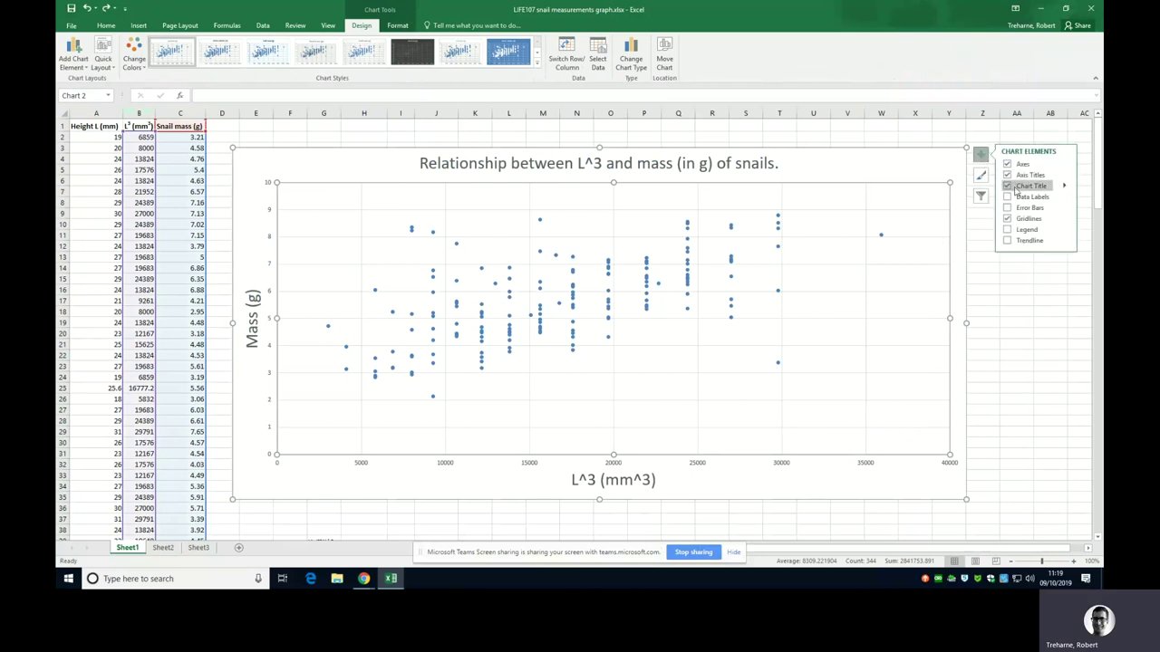
click(1023, 241)
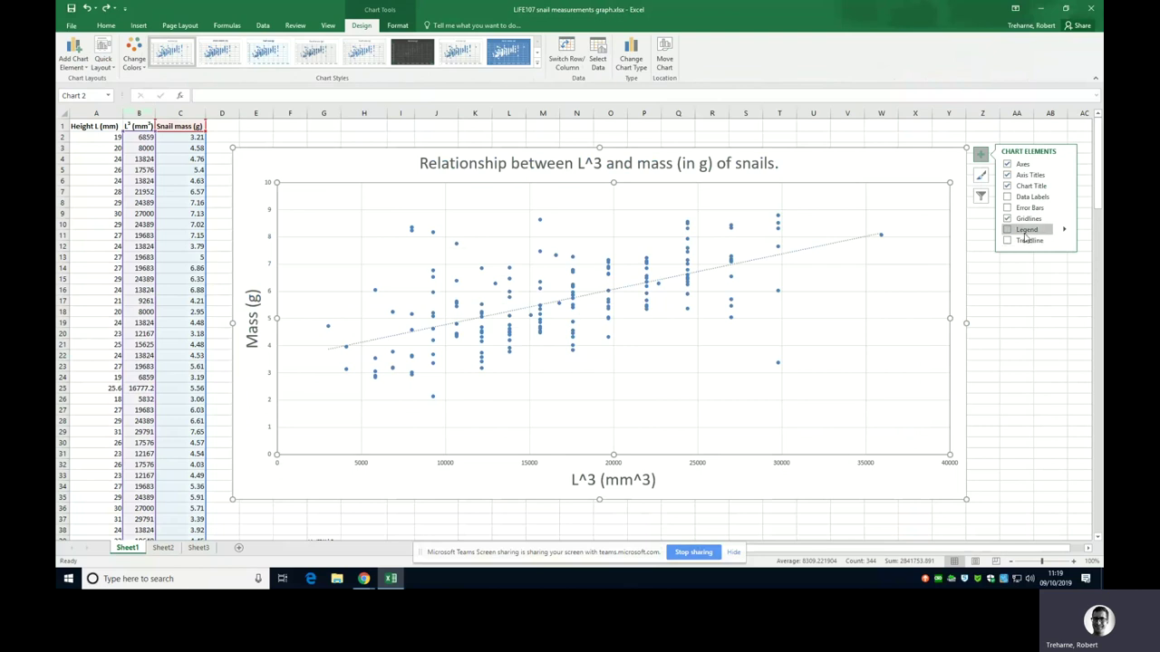
click(1008, 242)
- Enlarge the "y=mx+c" text in cell G39 below the chart to font size 72
scroll(1014, 333, down, 1)
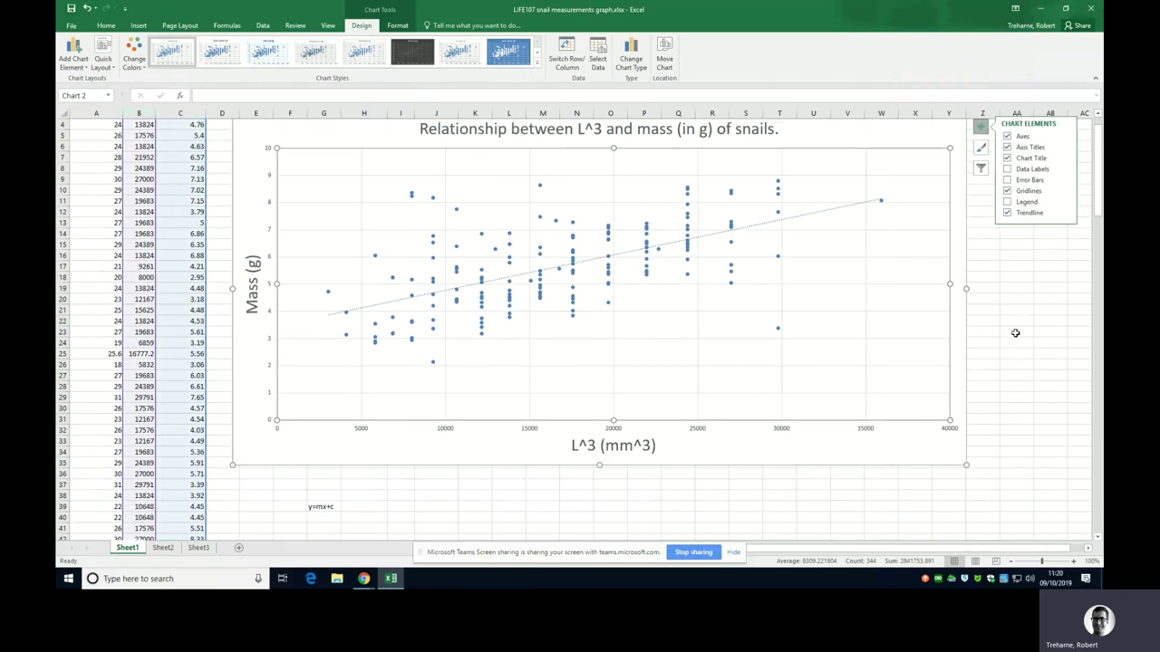
scroll(994, 347, down, 1)
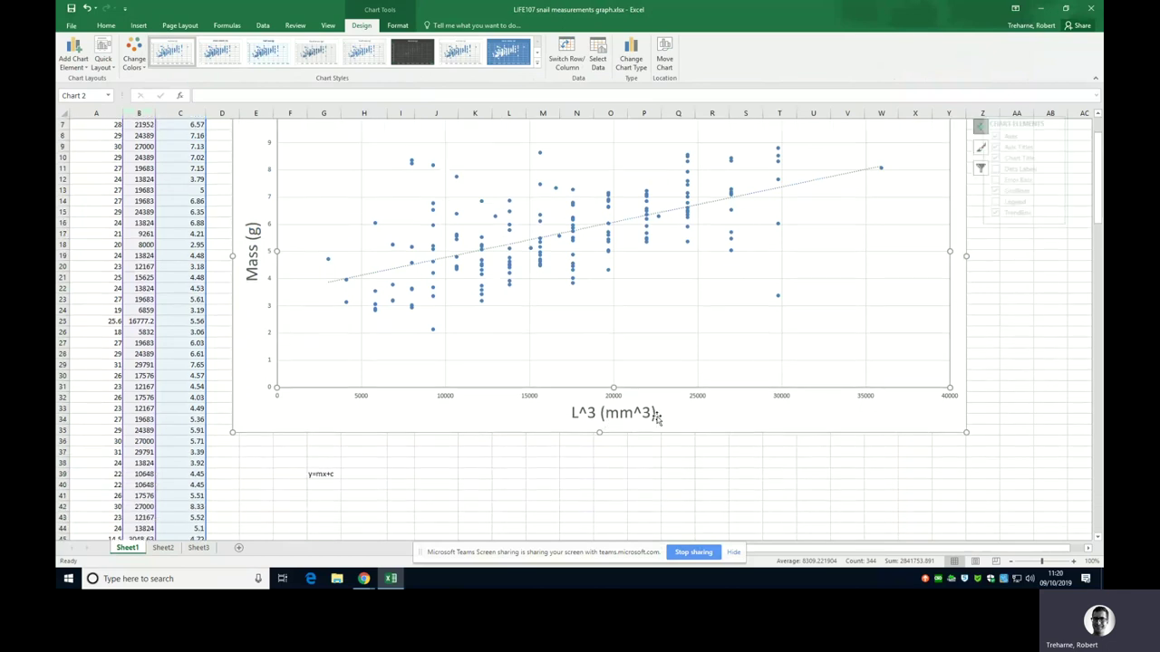
click(326, 473)
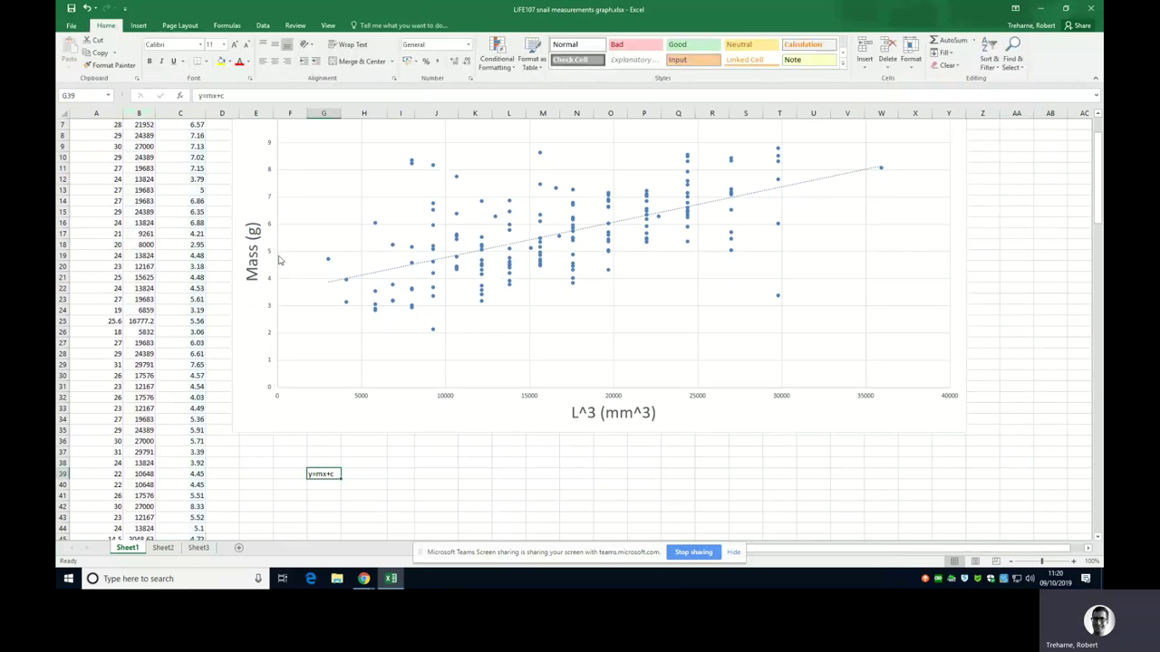
click(224, 44)
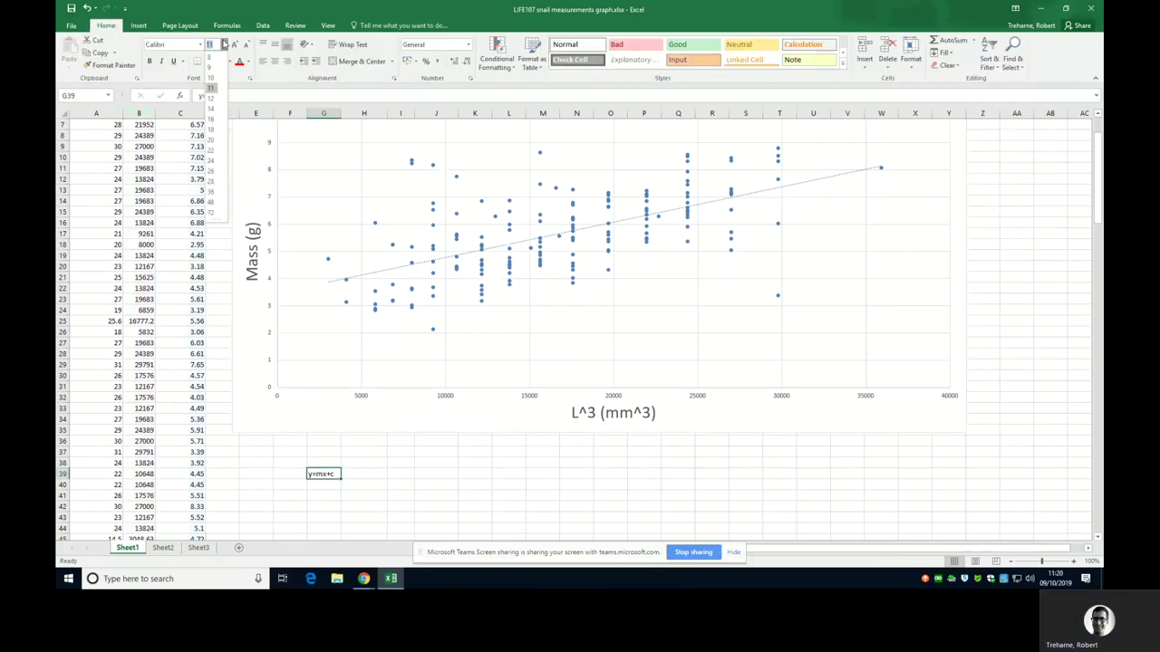
click(211, 214)
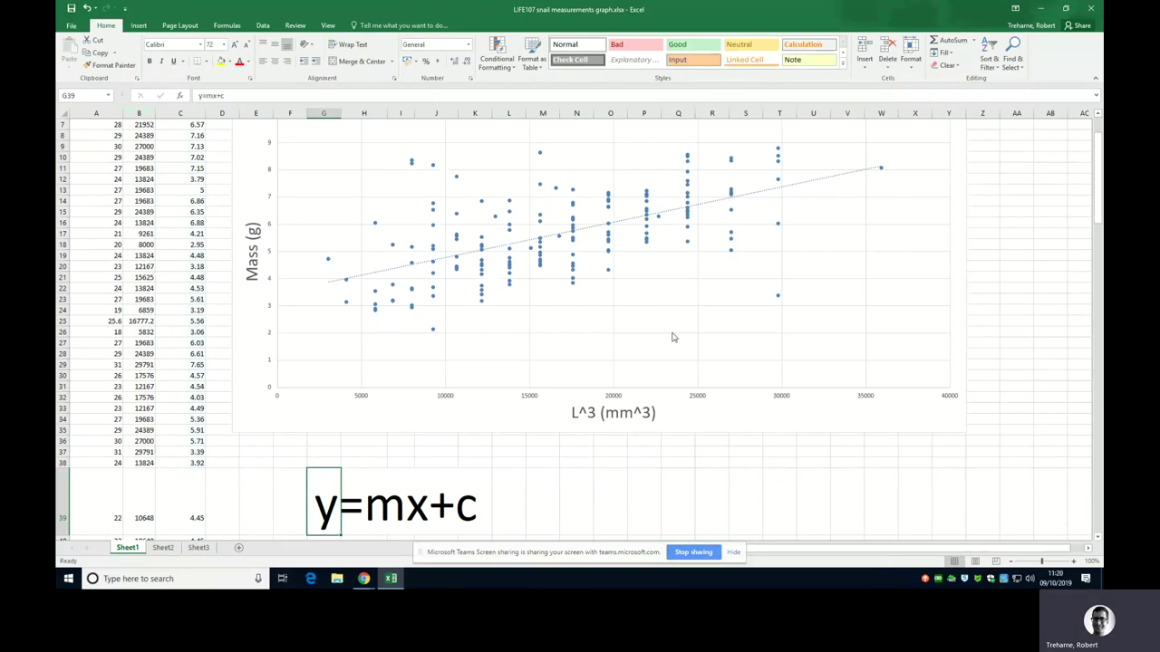
scroll(717, 336, down, 2)
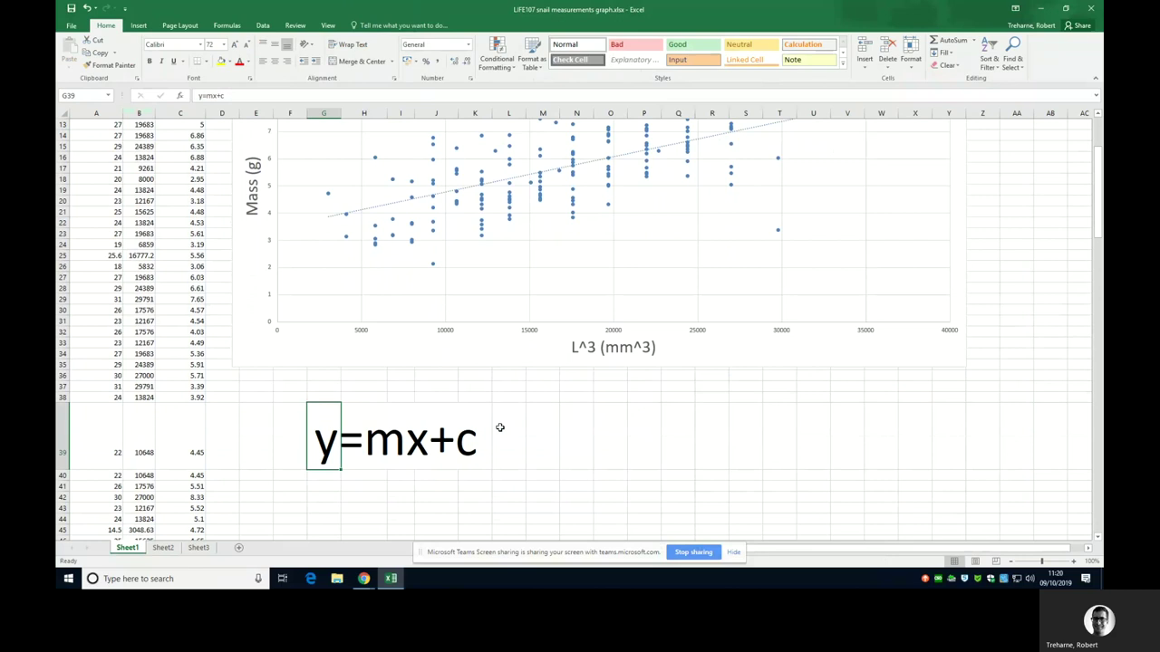
click(466, 441)
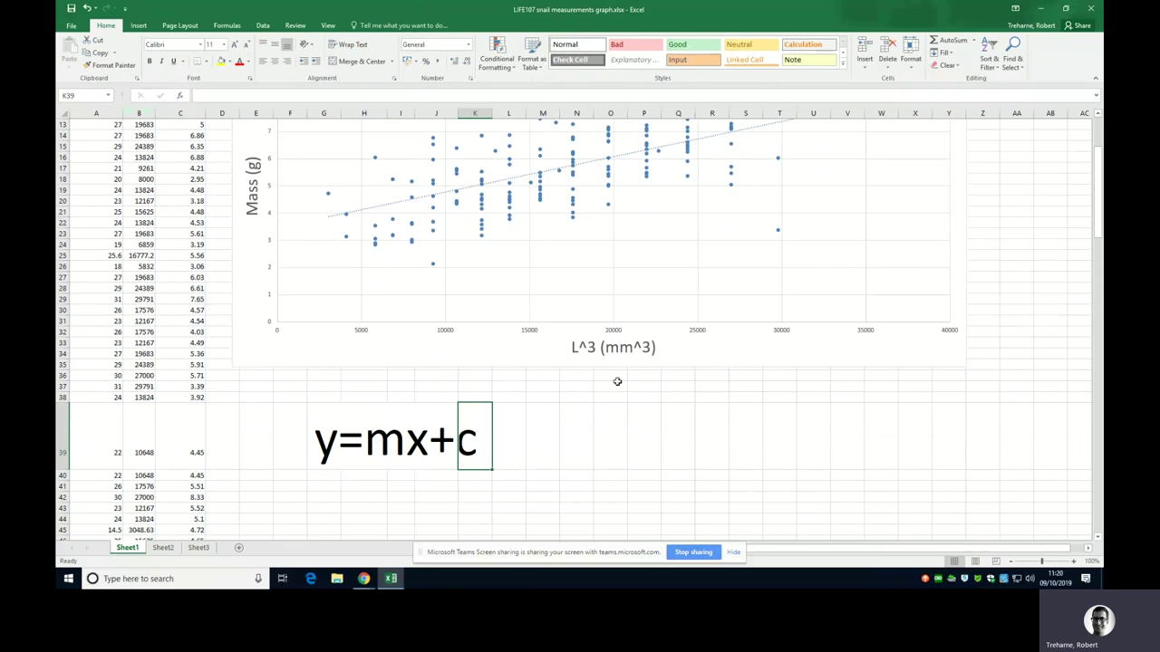
- Open the full options of the chart's linear trendline and display its equation on the chart
scroll(430, 300, up, 1)
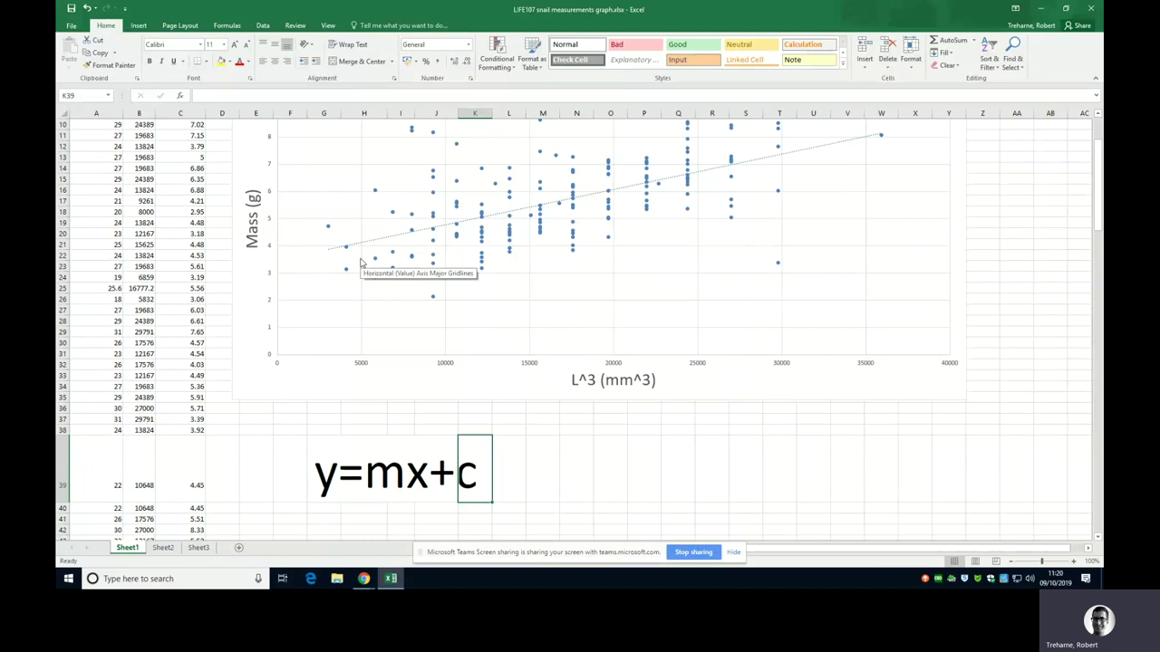
scroll(702, 459, up, 3)
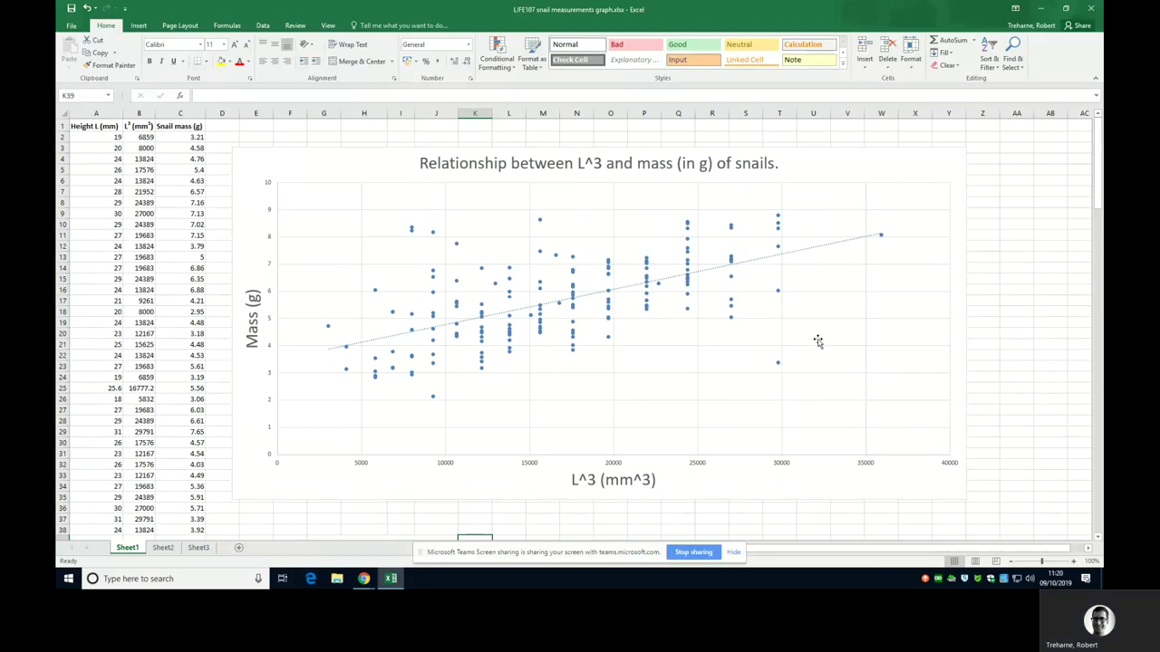
click(813, 260)
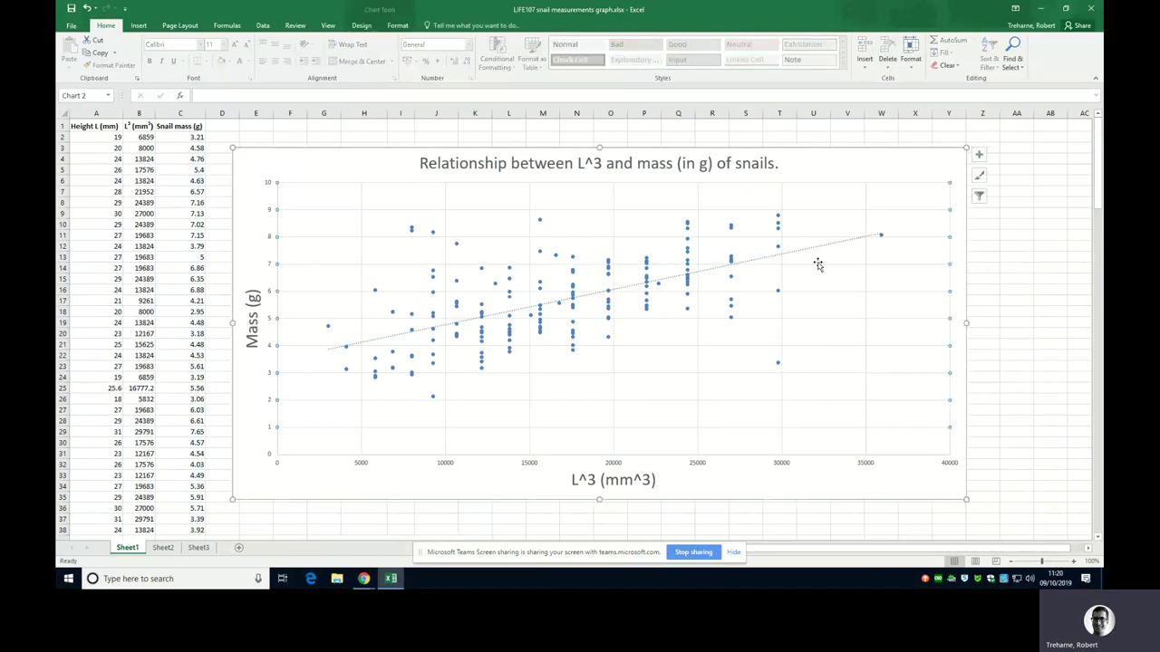
click(981, 159)
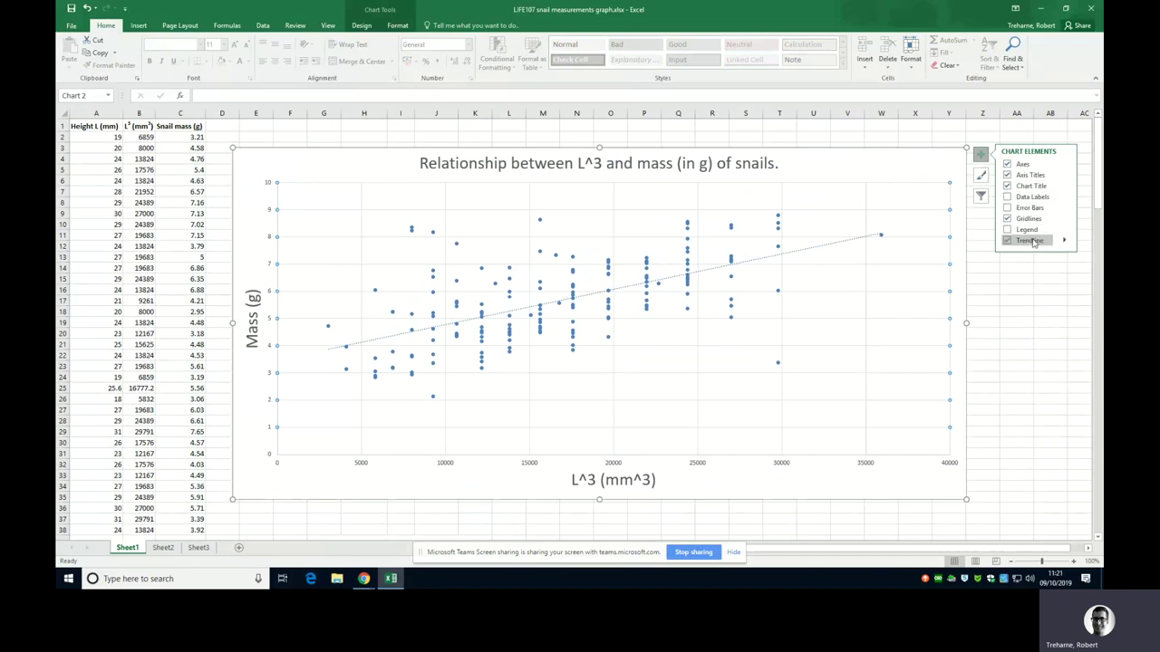
click(1065, 240)
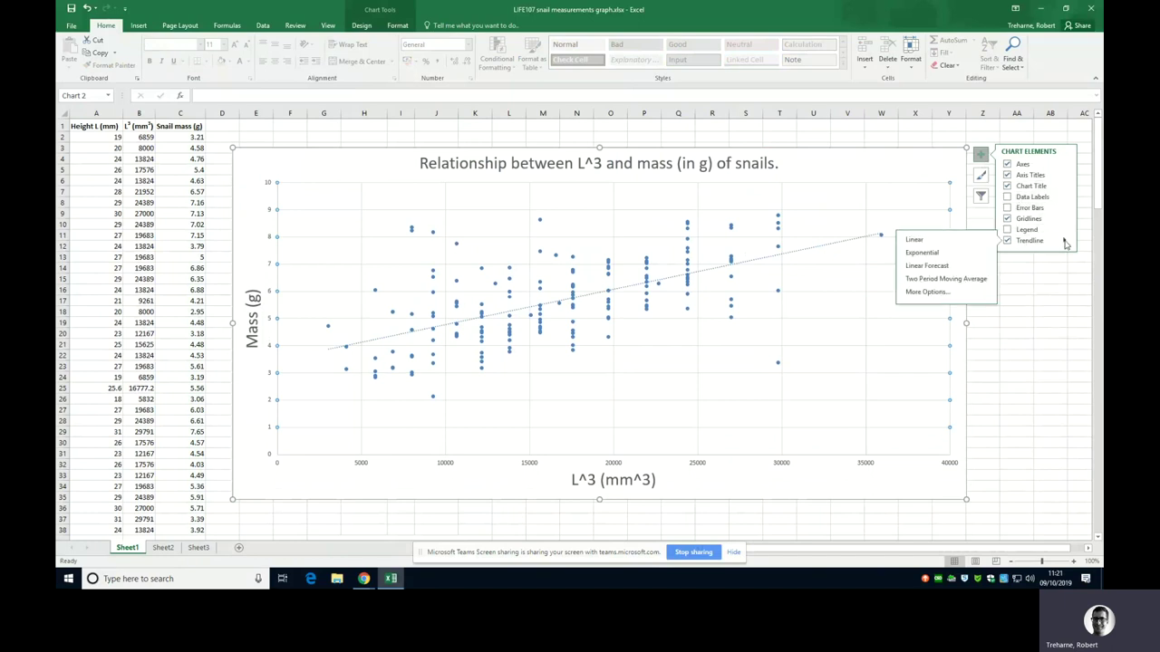
click(947, 291)
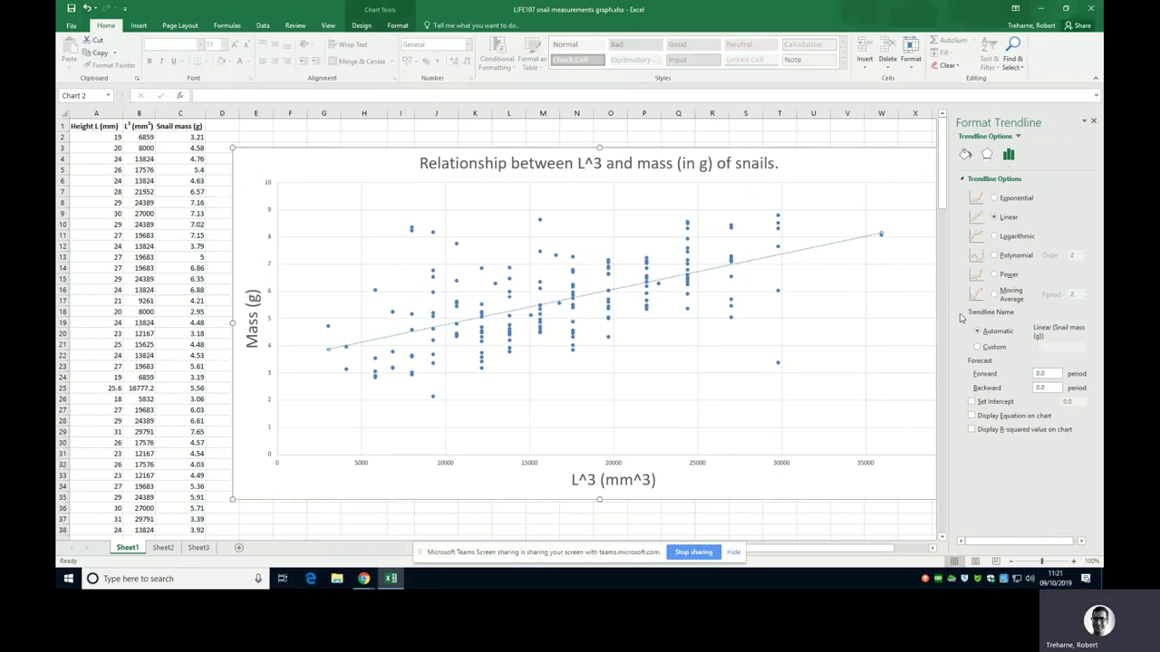
click(973, 417)
- Move the trendline equation to the empty area below the data points and set its font size to 36
drag(838, 237, 662, 390)
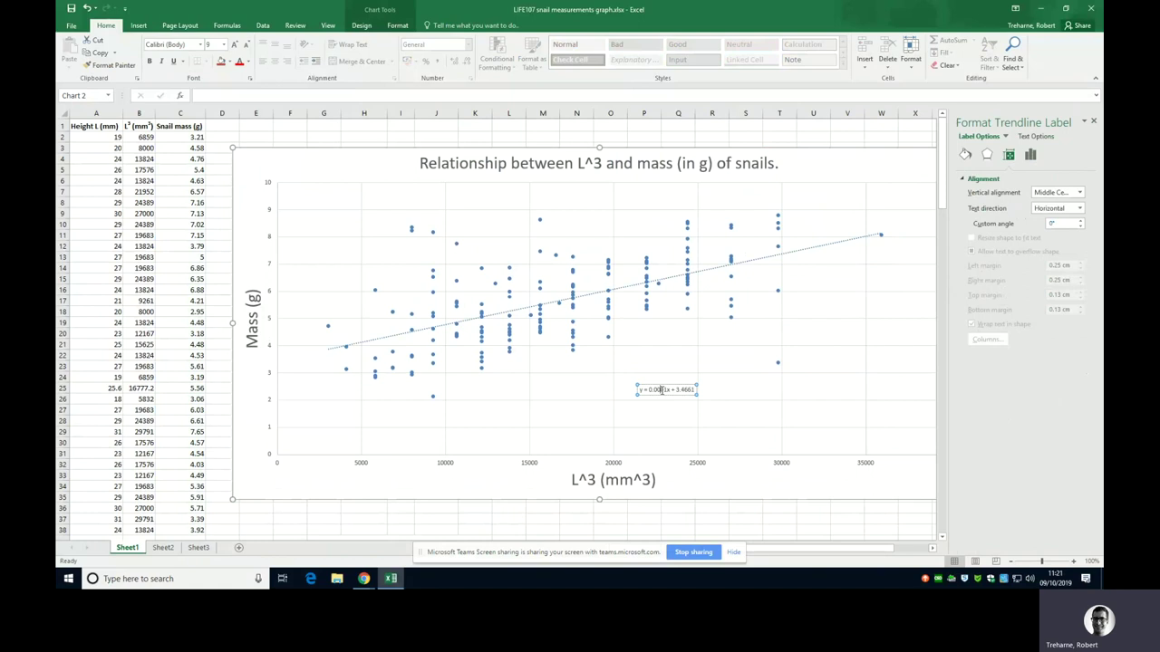
triple_click(662, 390)
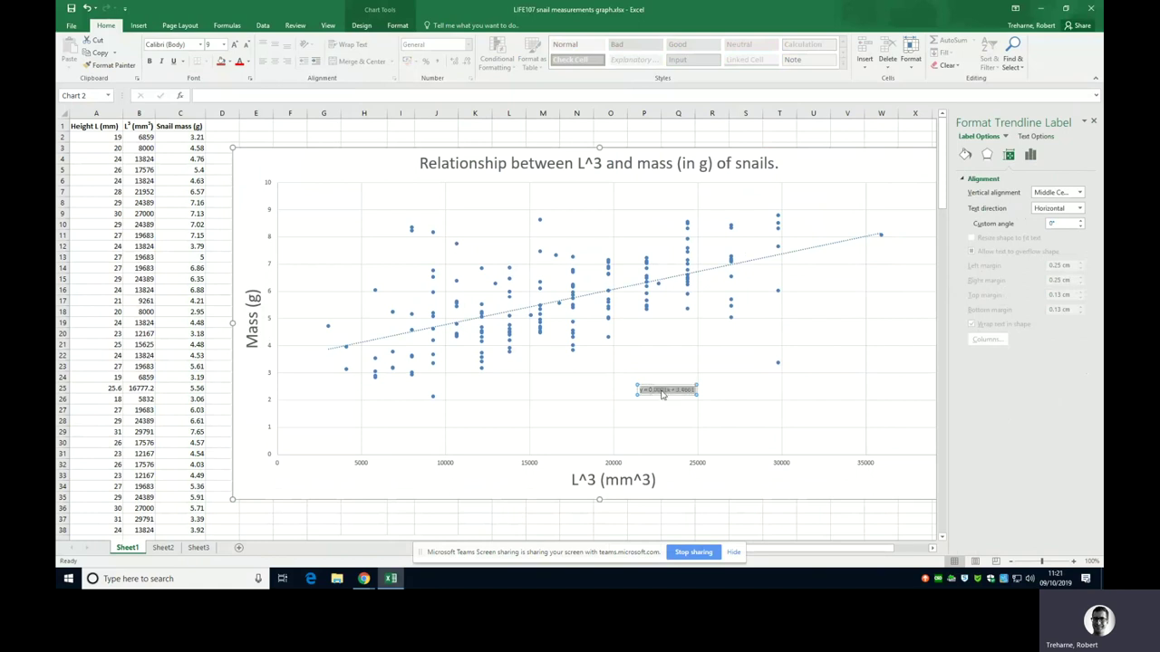
click(222, 44)
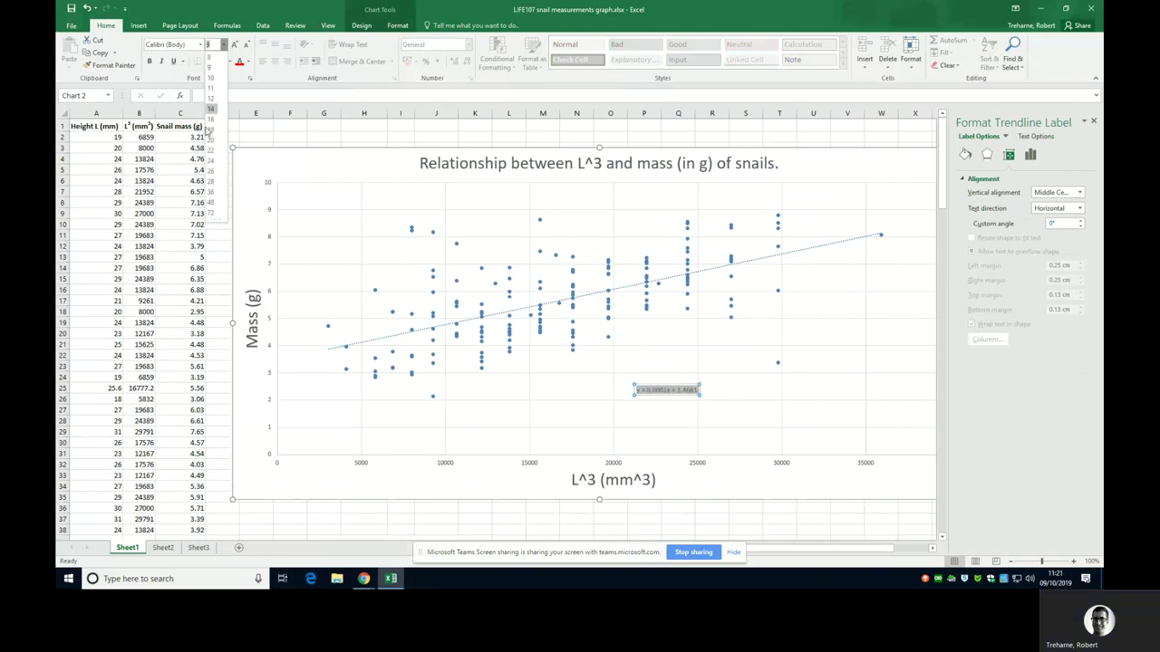
click(211, 191)
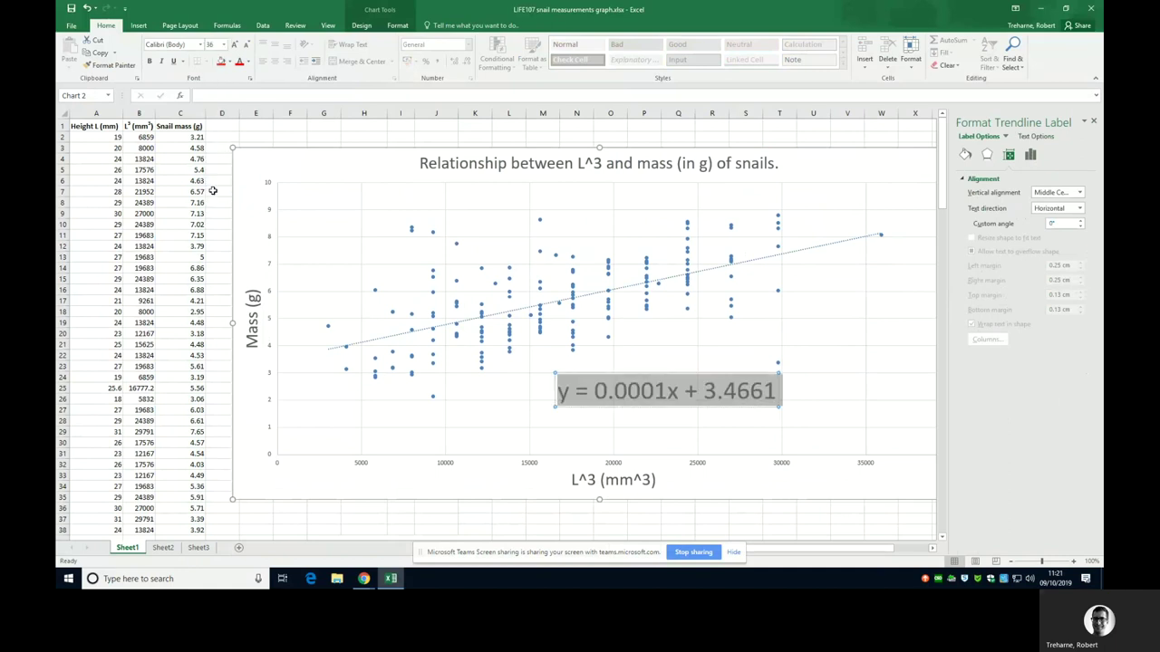
click(850, 384)
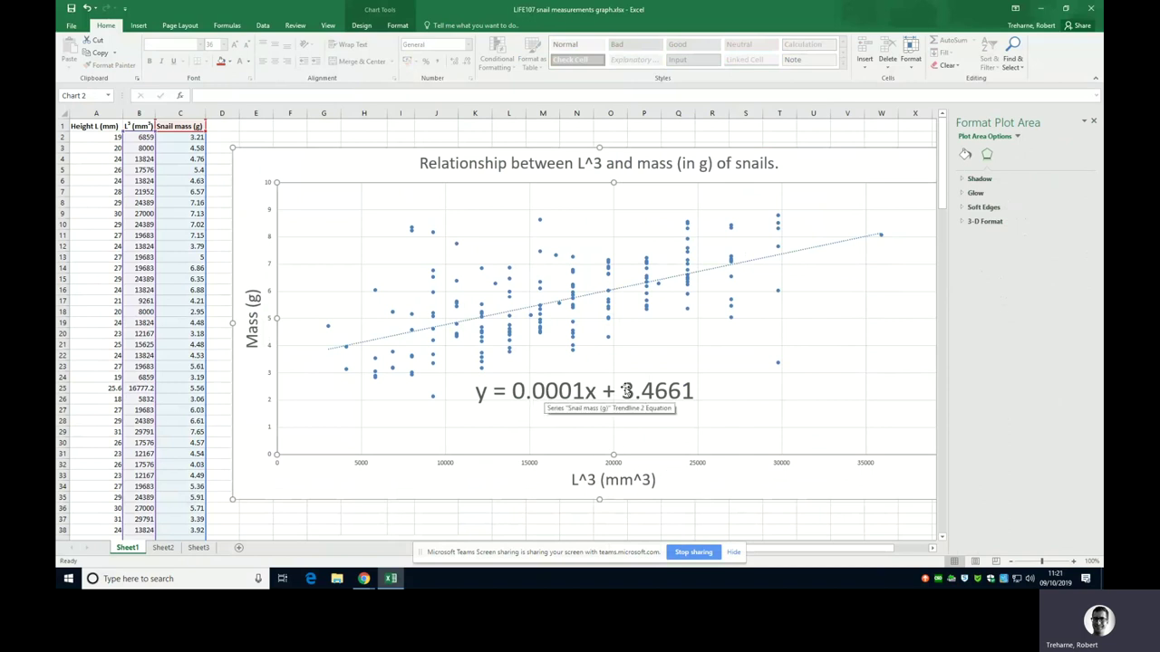
- Deselect the trendline equation and close the formatting pane
click(641, 391)
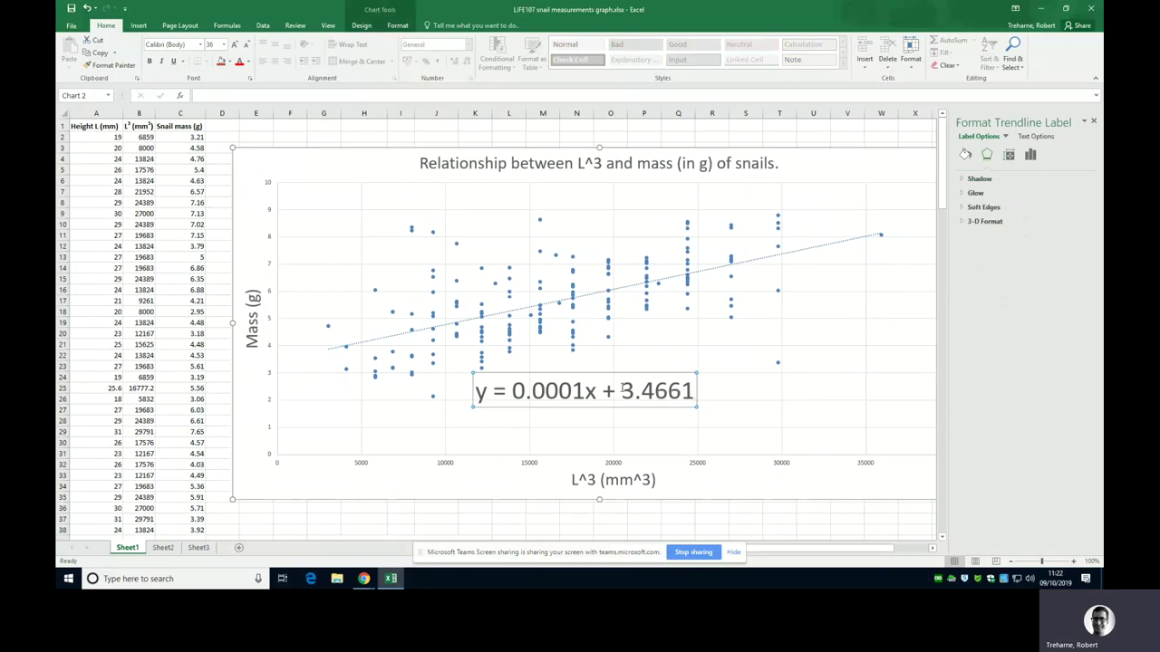
click(724, 395)
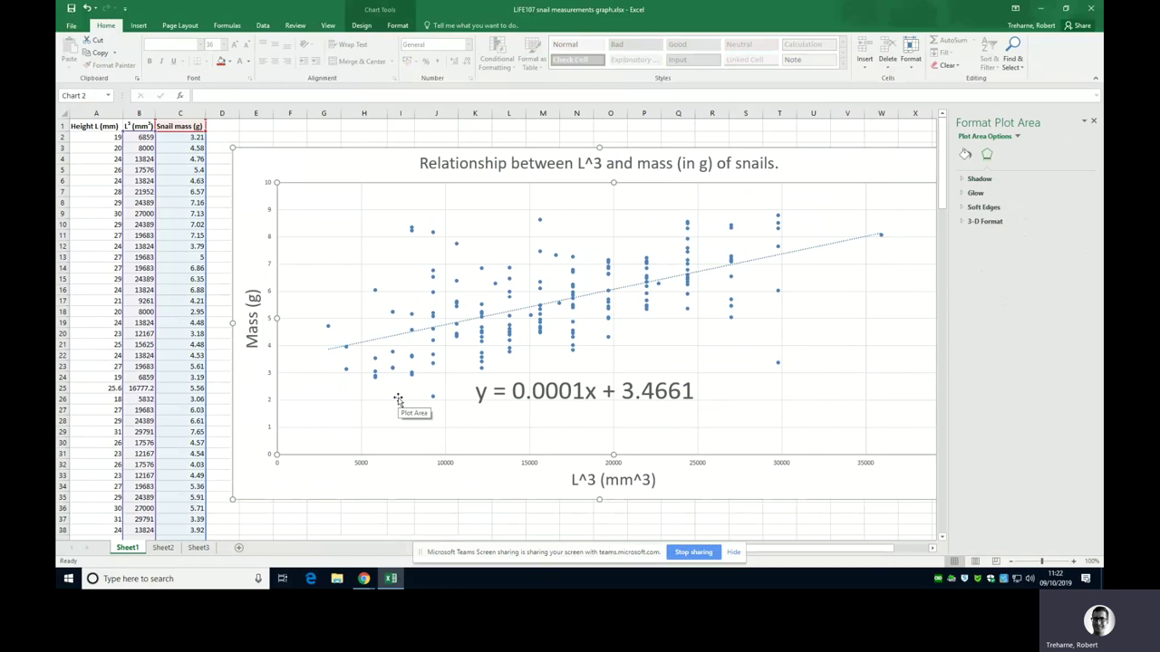
click(1093, 121)
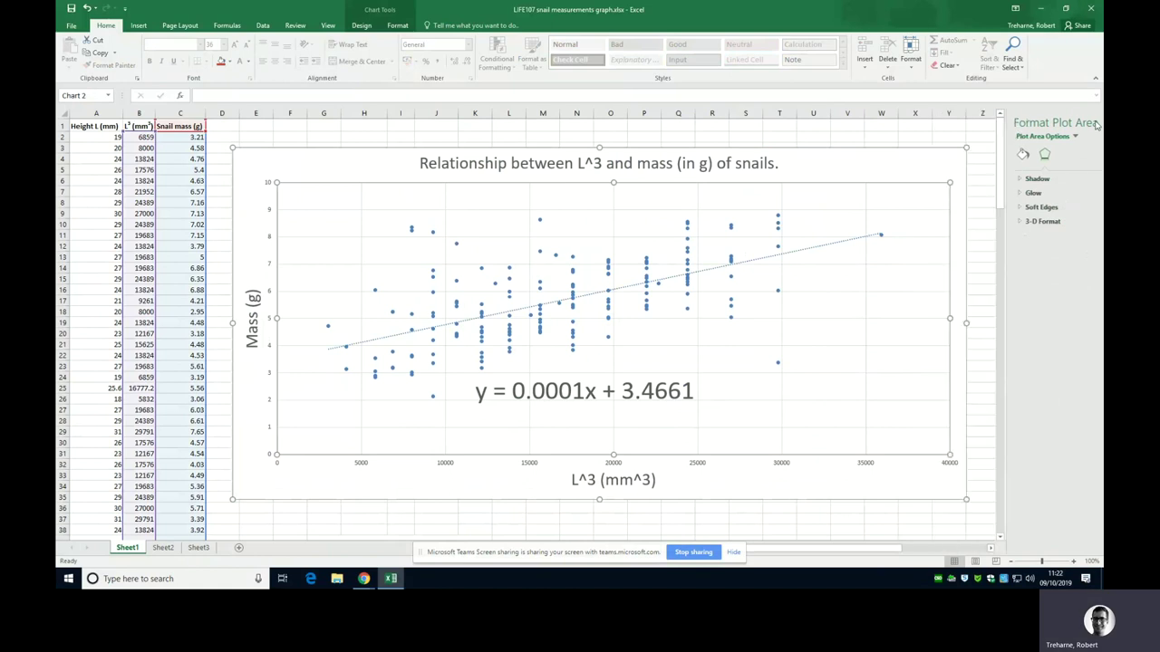